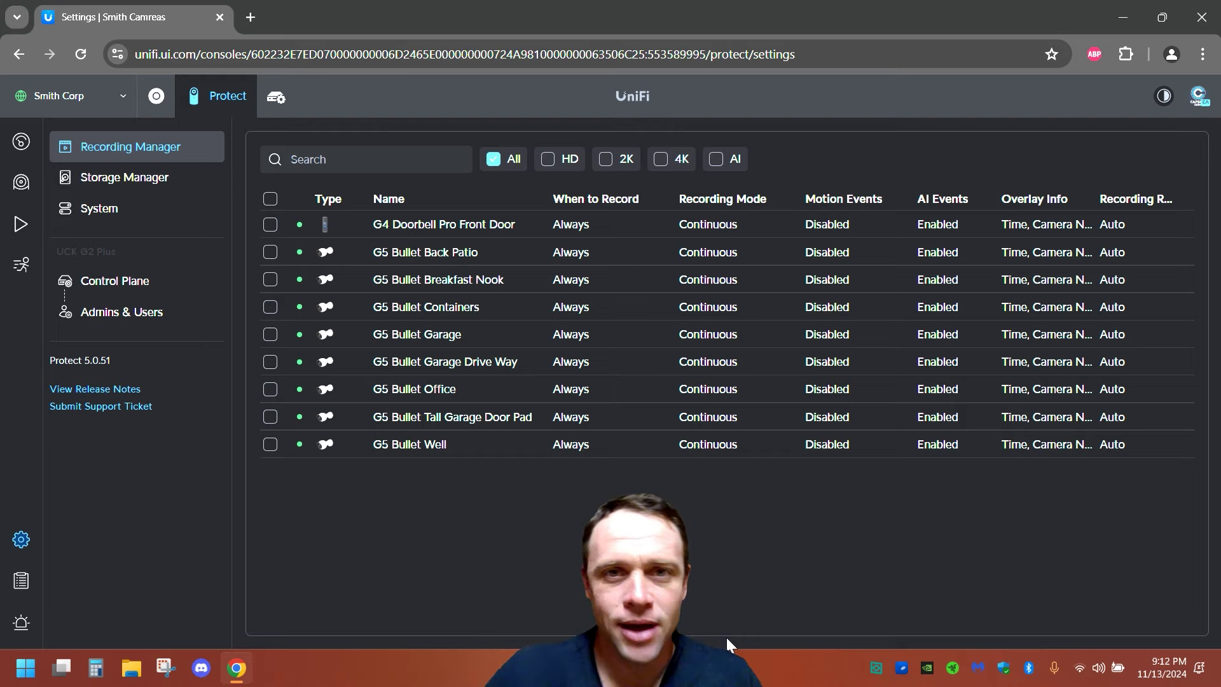
# Open the Alarm Manager and scroll through the existing alarms list.
pyautogui.click(23, 633)
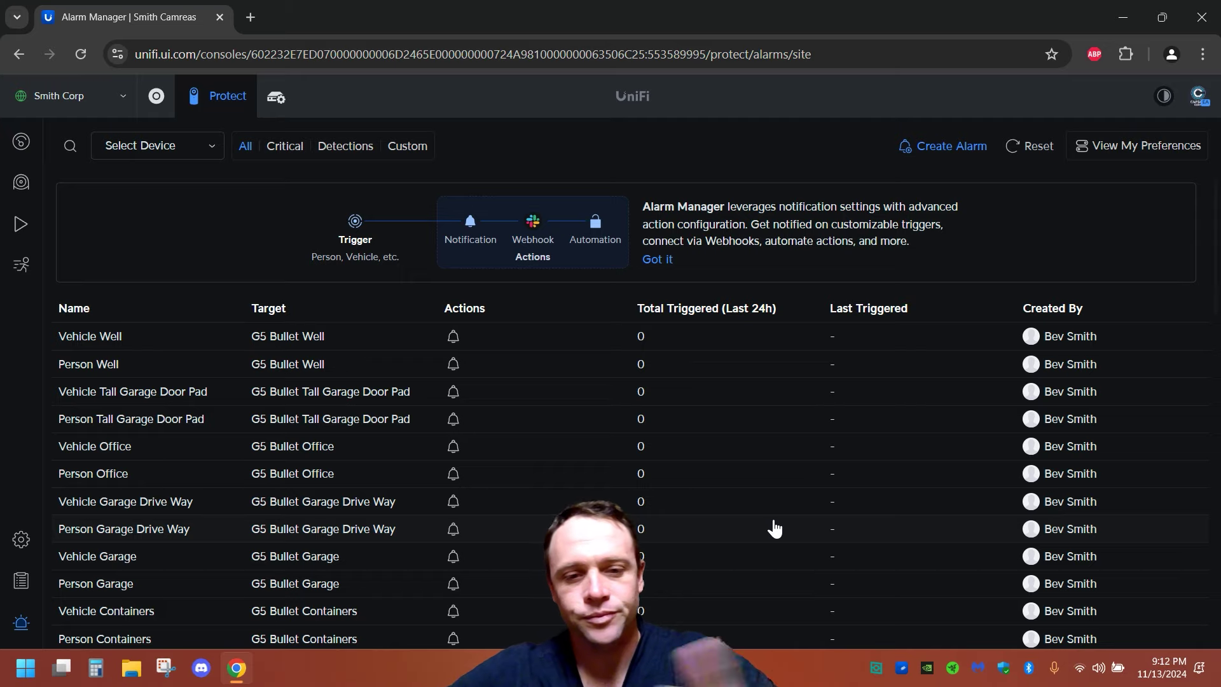
pyautogui.scroll(-1, 775, 529)
pyautogui.scroll(-10, 774, 528)
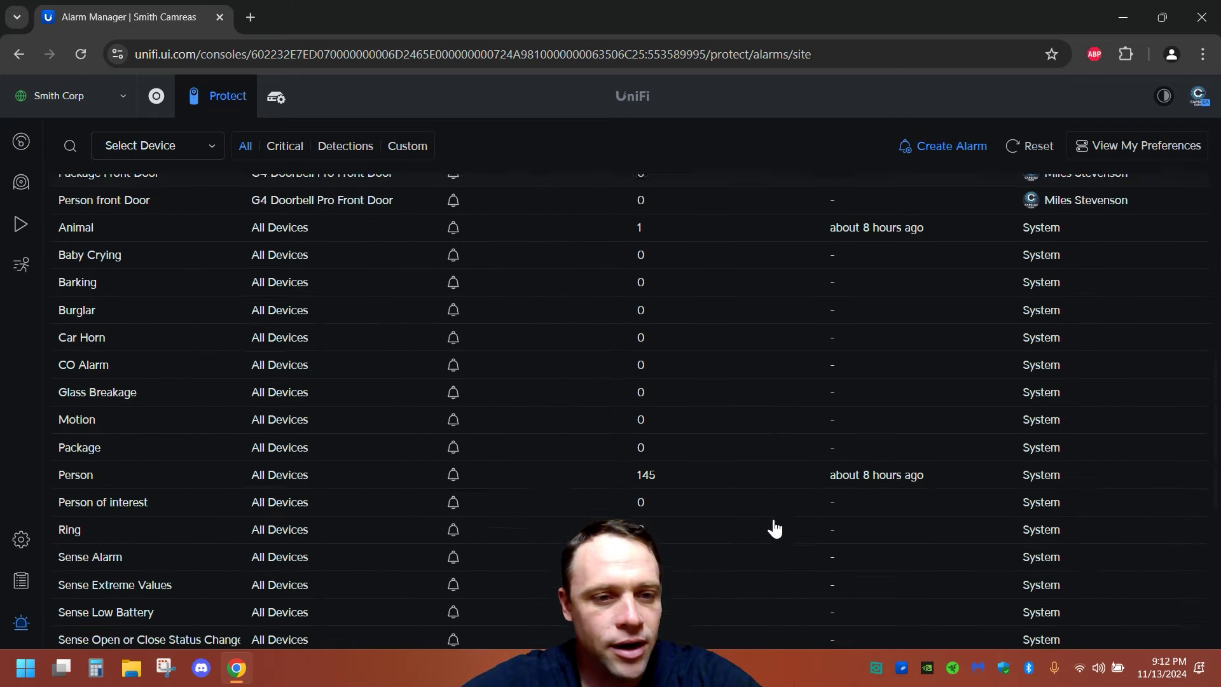
pyautogui.scroll(-7, 774, 528)
pyautogui.scroll(12, 775, 528)
pyautogui.scroll(5, 775, 529)
pyautogui.scroll(-5, 774, 529)
pyautogui.scroll(5, 775, 528)
# Filter the alarms to the Garage Drive Way camera, then remove that filter again.
pyautogui.click(159, 150)
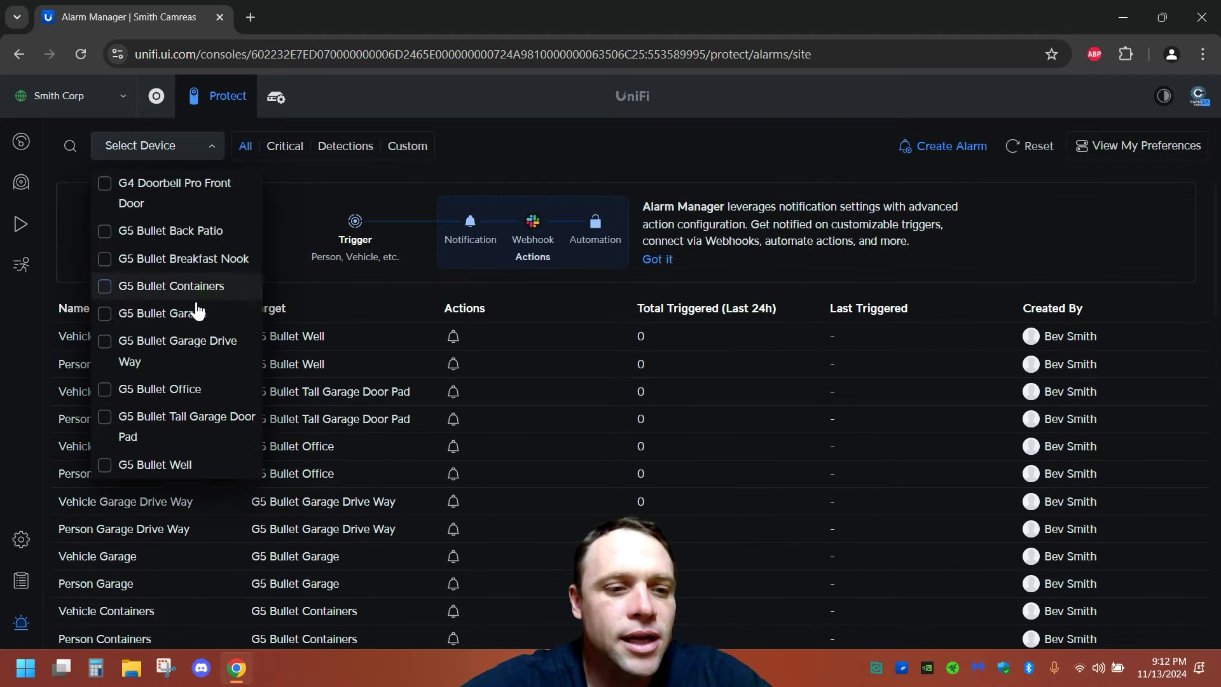
pyautogui.click(203, 343)
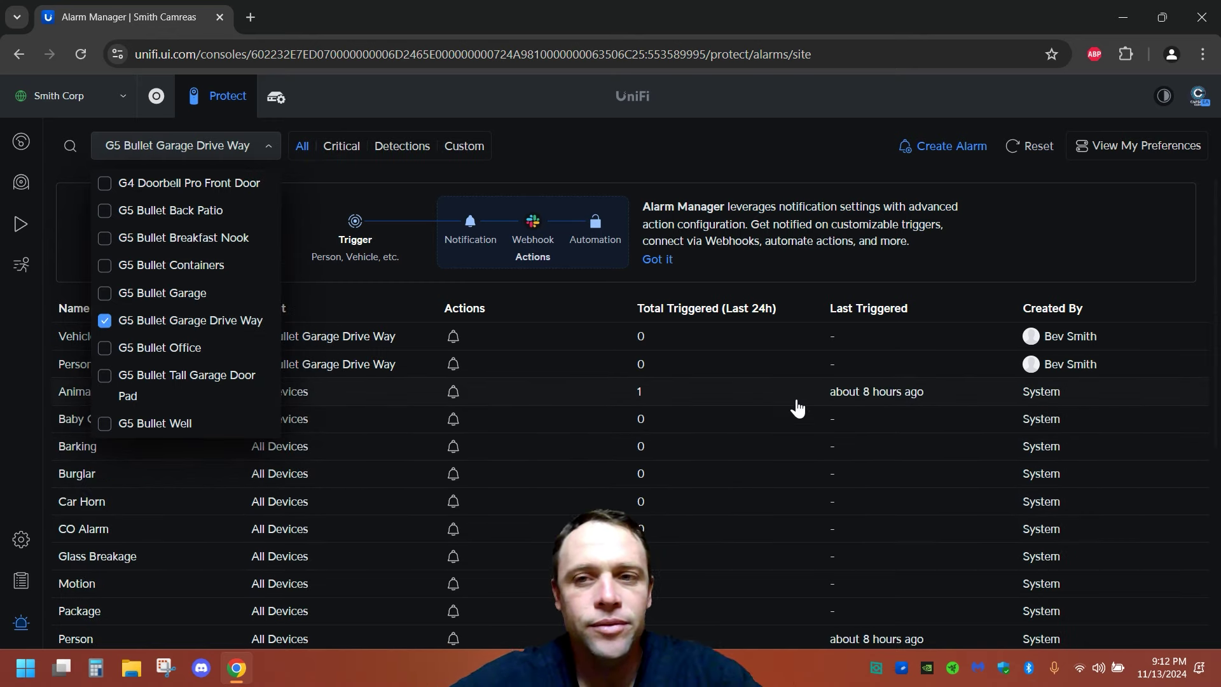
pyautogui.click(860, 160)
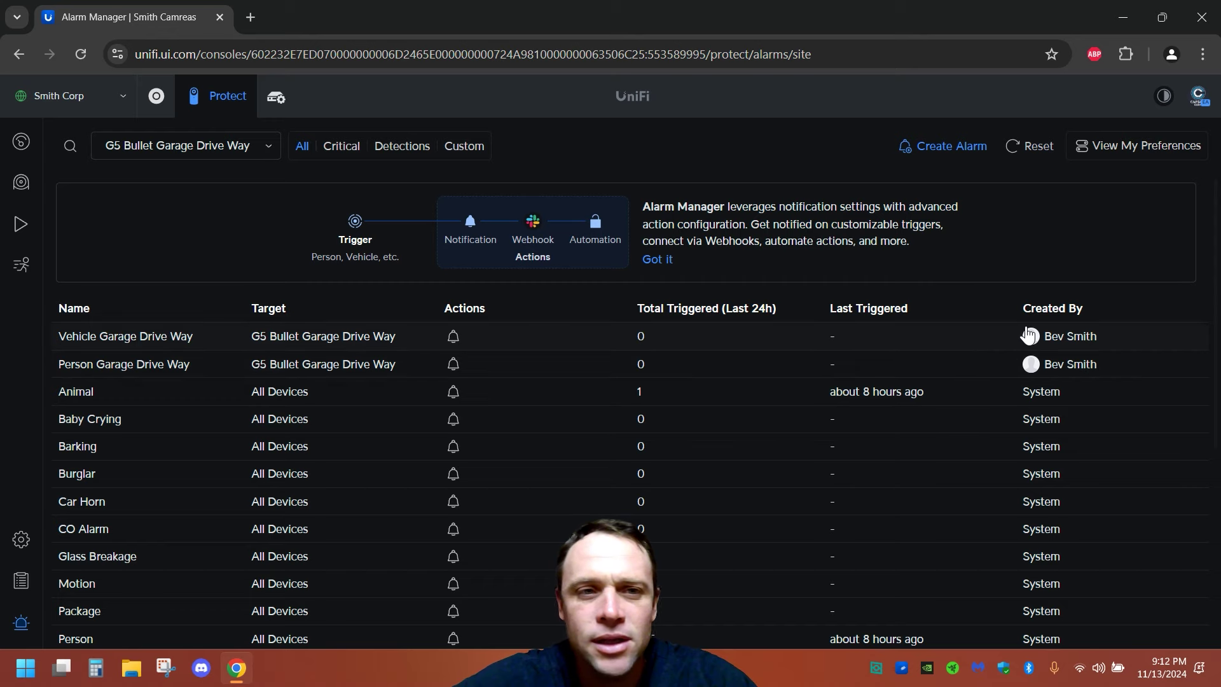
pyautogui.click(224, 152)
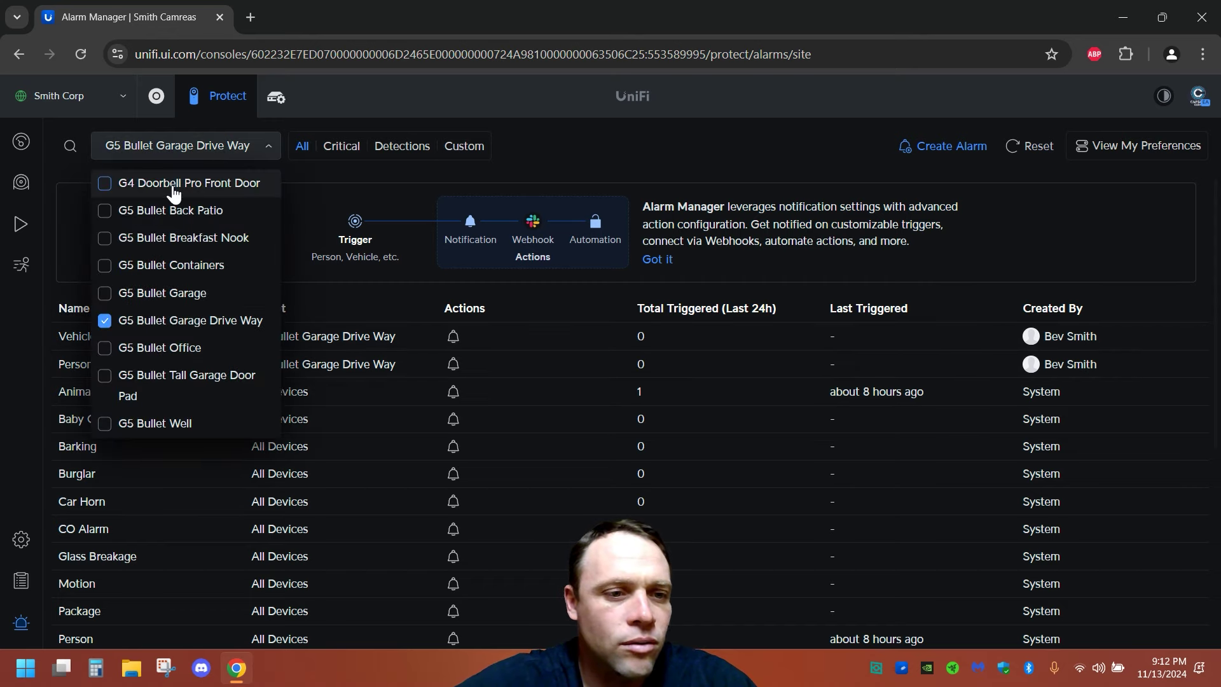
pyautogui.click(105, 321)
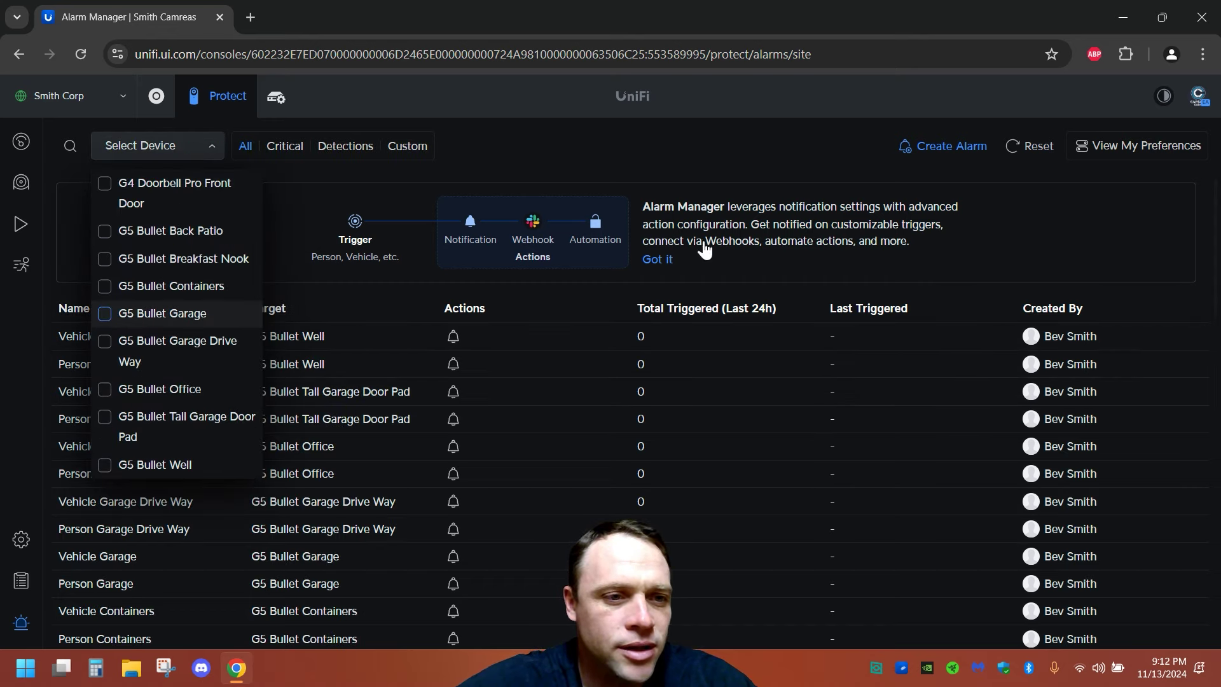
pyautogui.click(788, 131)
pyautogui.scroll(-4, 805, 365)
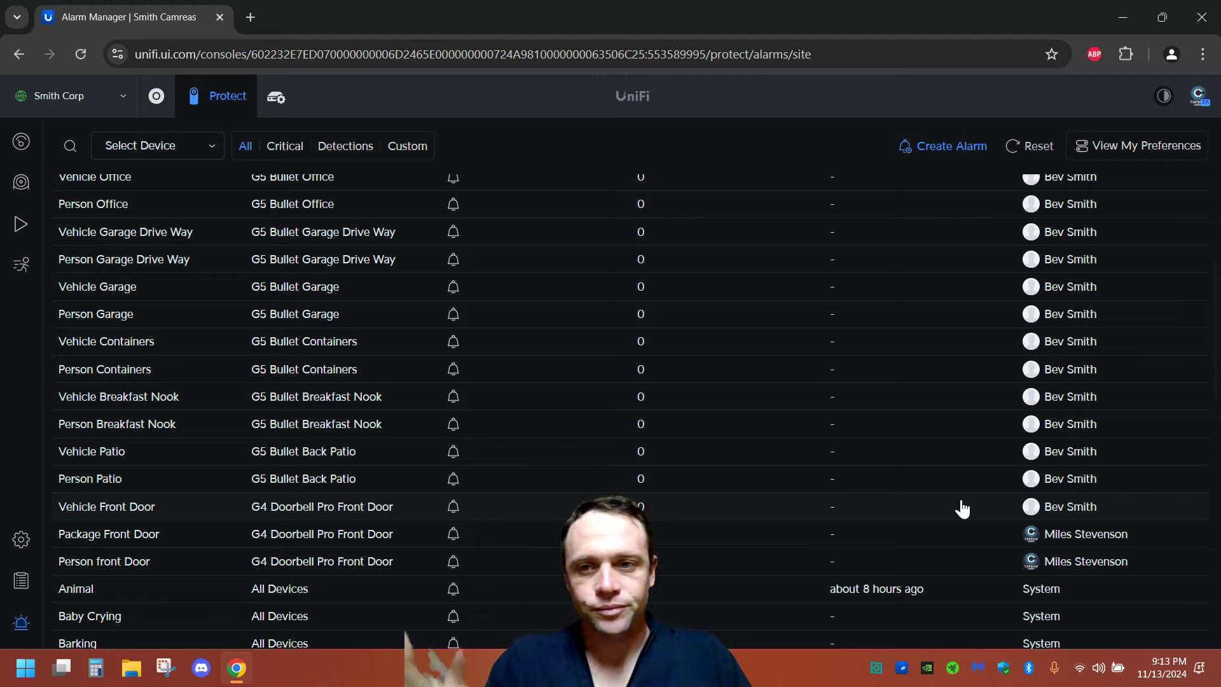
# Create a new alarm and name it 'person fornt door'.
pyautogui.click(954, 152)
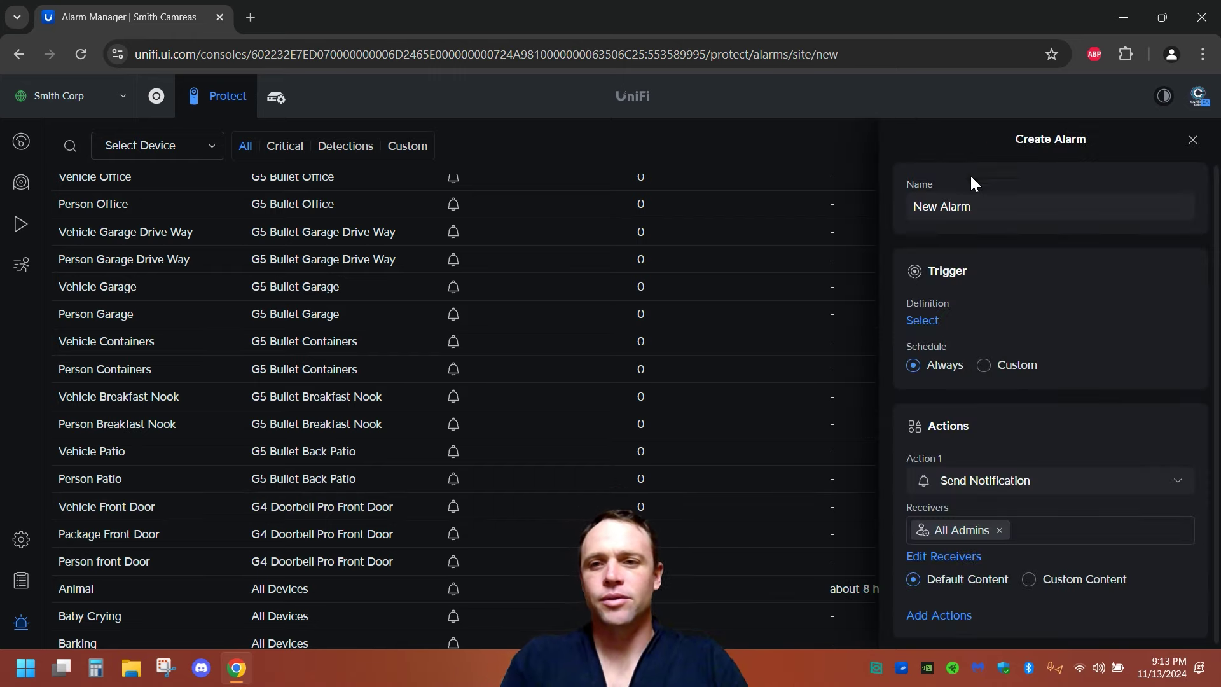
pyautogui.click(998, 205)
pyautogui.scroll(1, 682, 188)
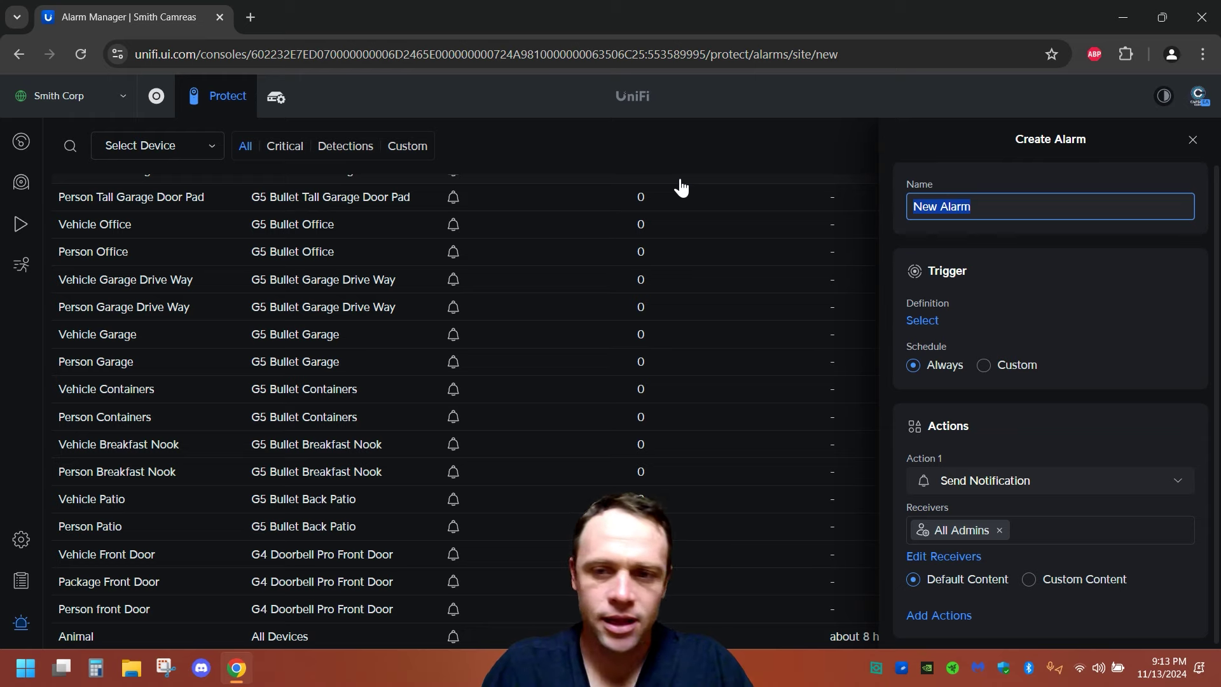
pyautogui.write('person fornt door')
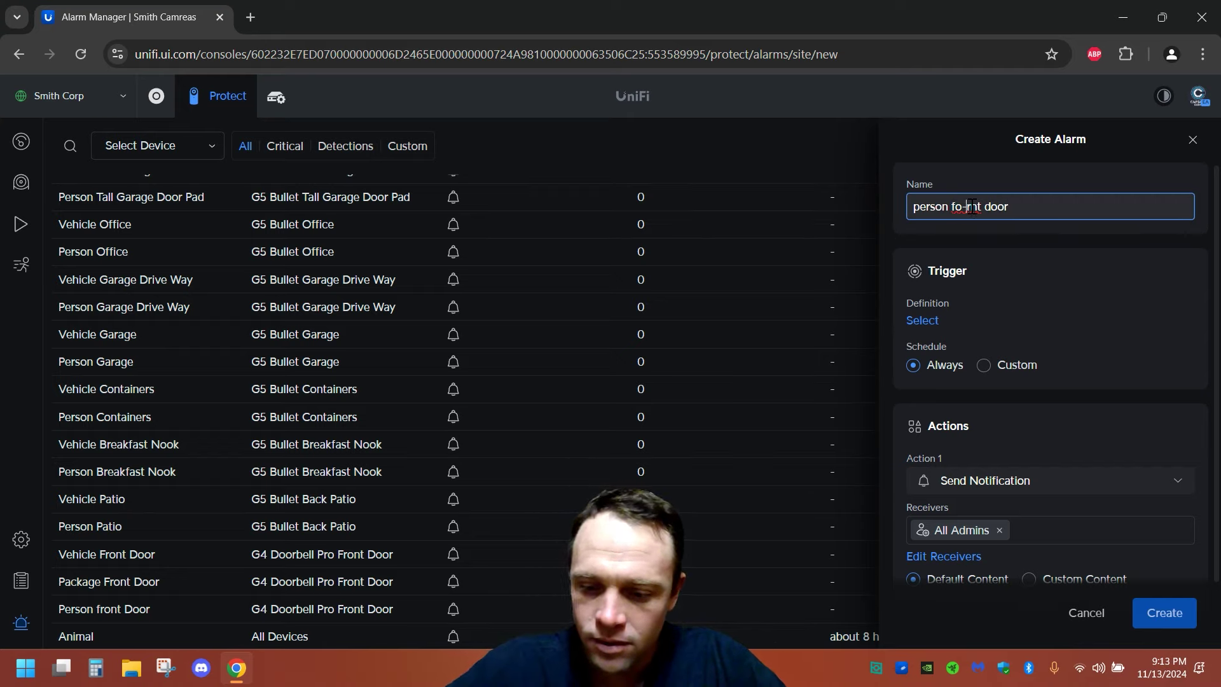
pyautogui.click(1112, 288)
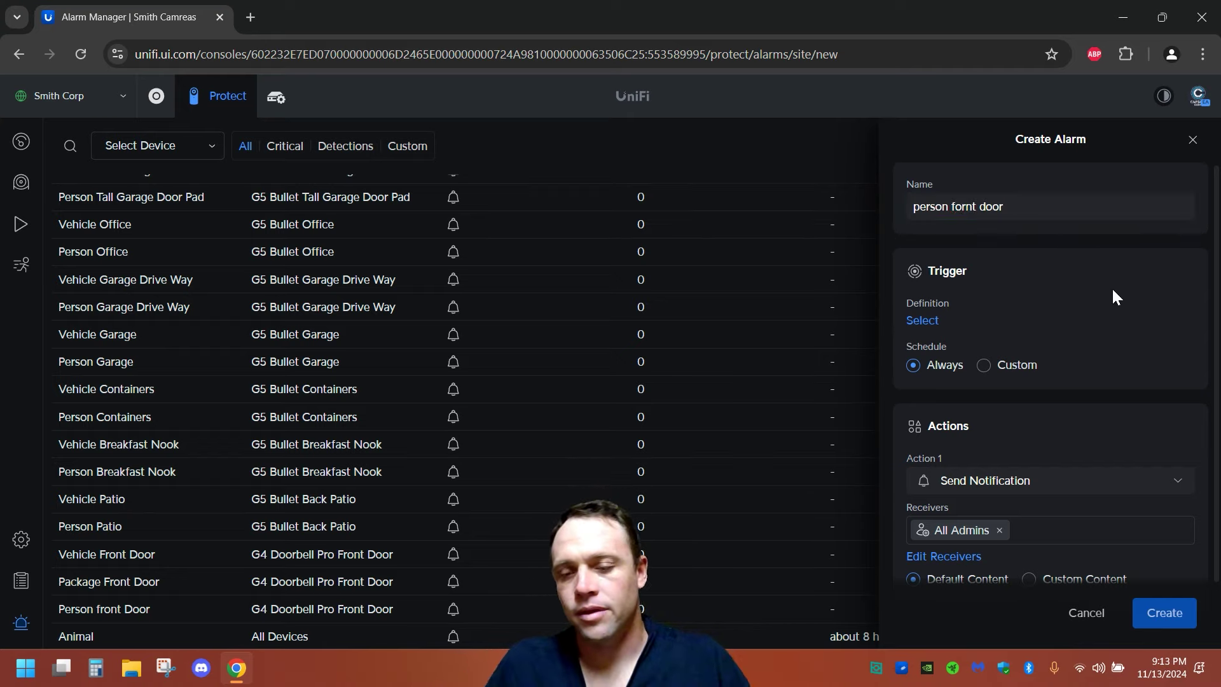
# Set the alarm to trigger on Person and Line Crossing detections.
pyautogui.scroll(-2, 1111, 288)
pyautogui.scroll(2, 1112, 287)
pyautogui.click(919, 322)
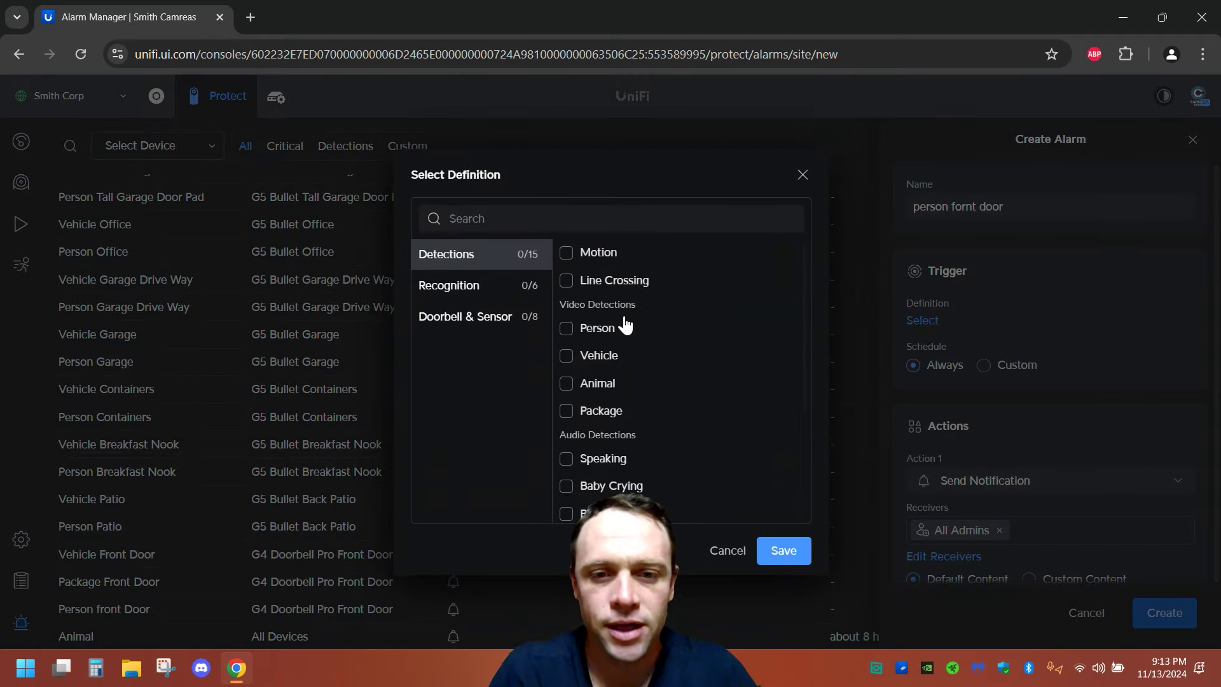
pyautogui.click(567, 329)
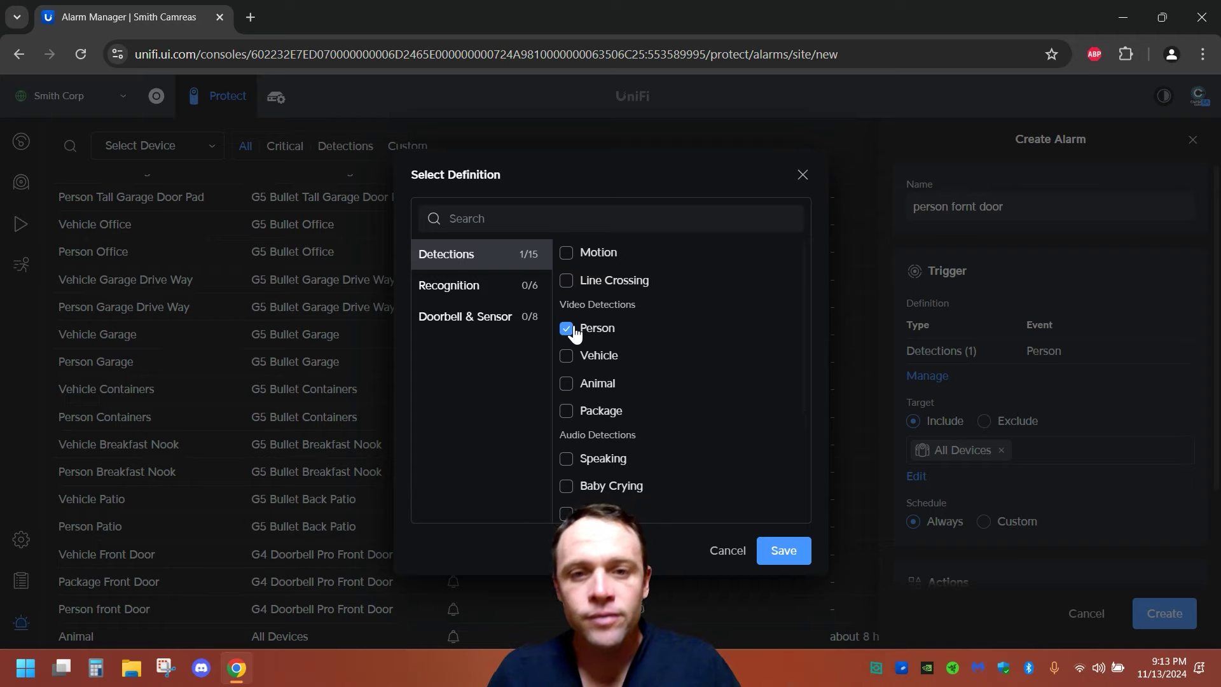
pyautogui.click(567, 281)
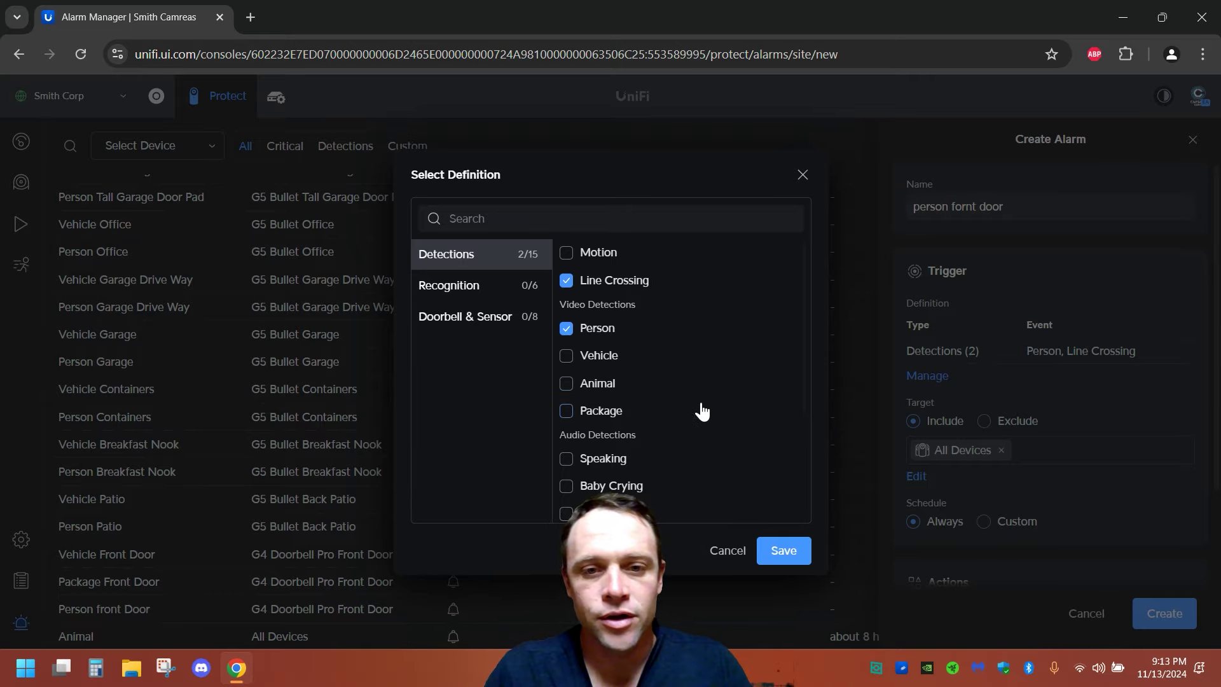
pyautogui.click(789, 551)
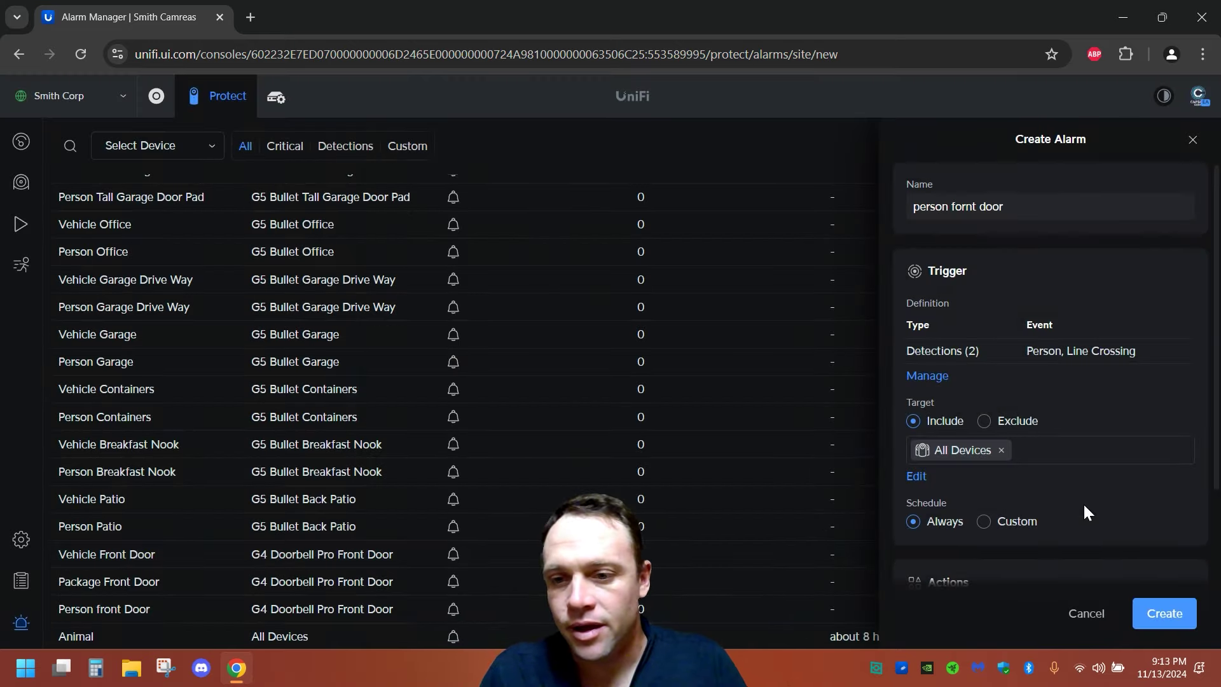
# Target the alarm only at the G4 Doorbell Pro Front Door camera.
pyautogui.scroll(-2, 1092, 504)
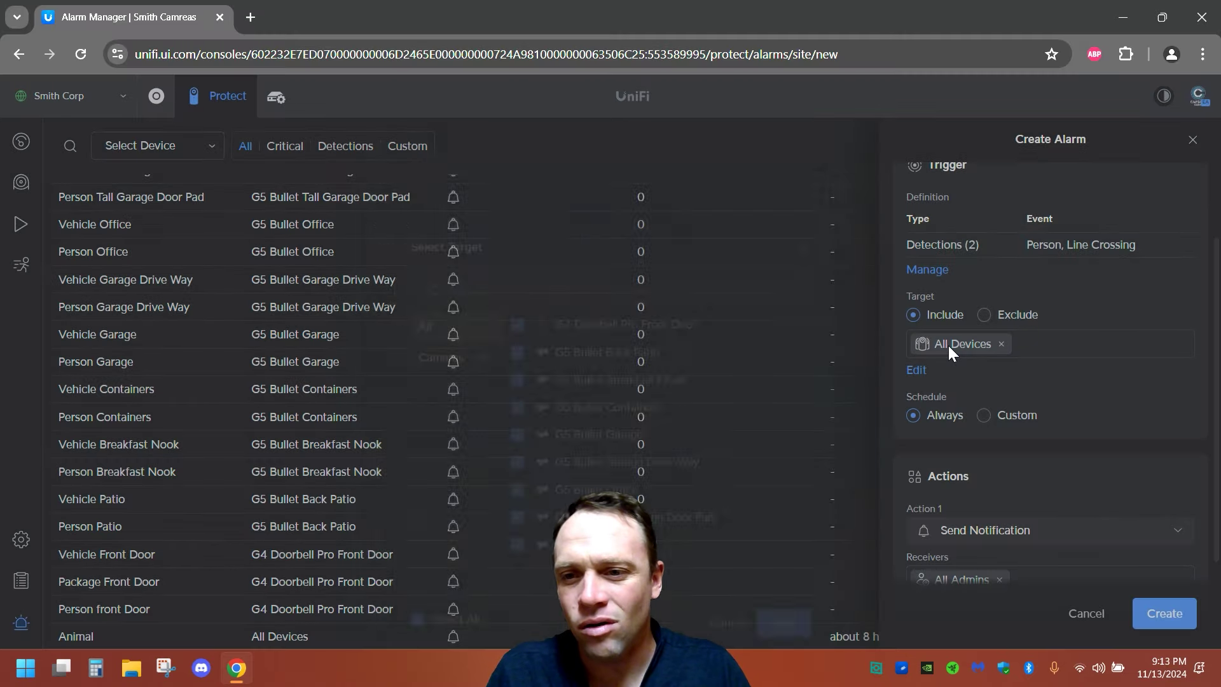
pyautogui.click(948, 348)
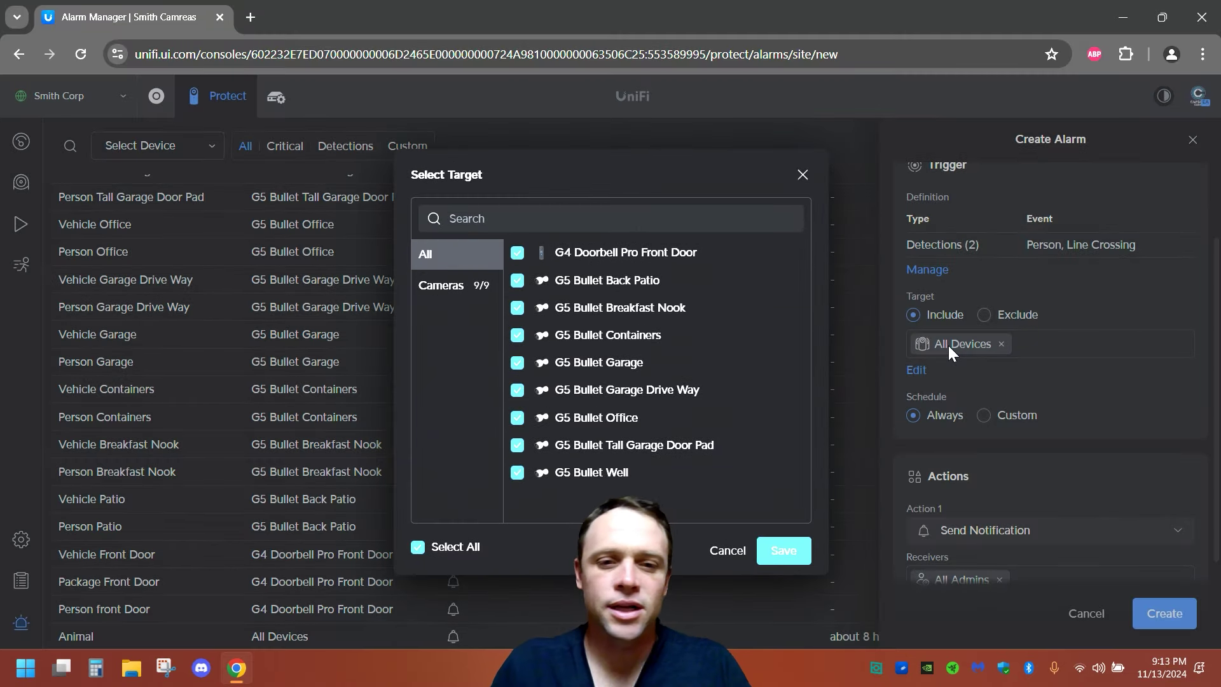
pyautogui.click(463, 549)
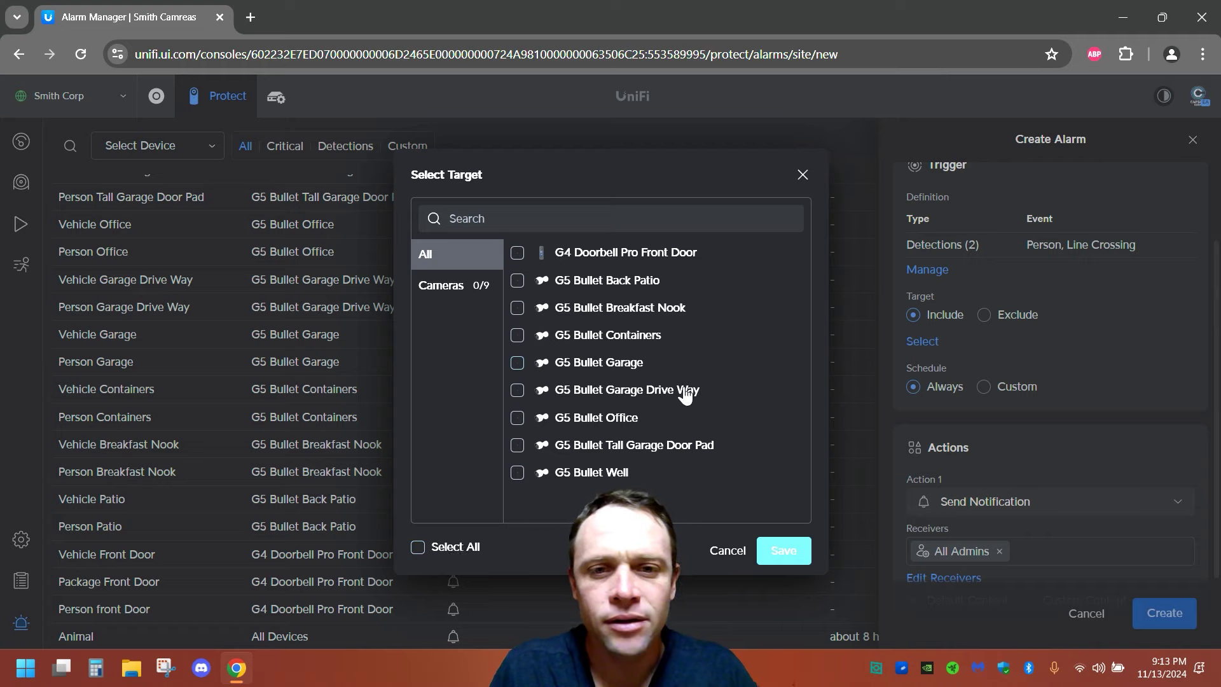
pyautogui.click(630, 256)
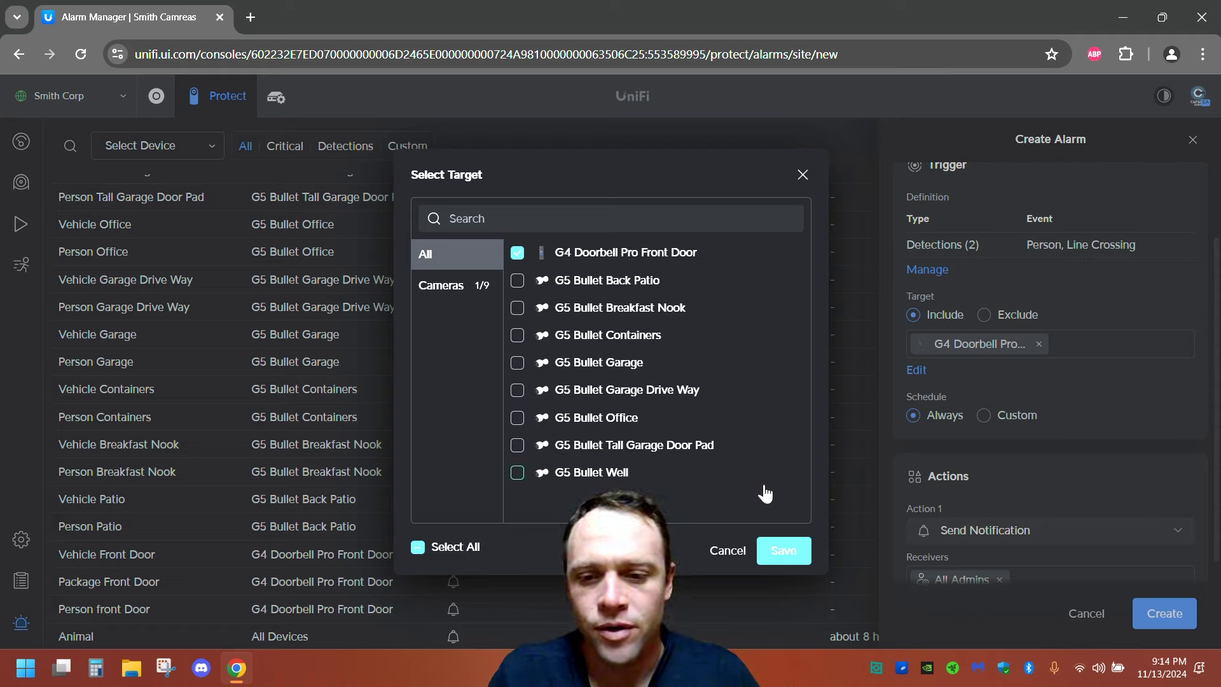
pyautogui.click(782, 551)
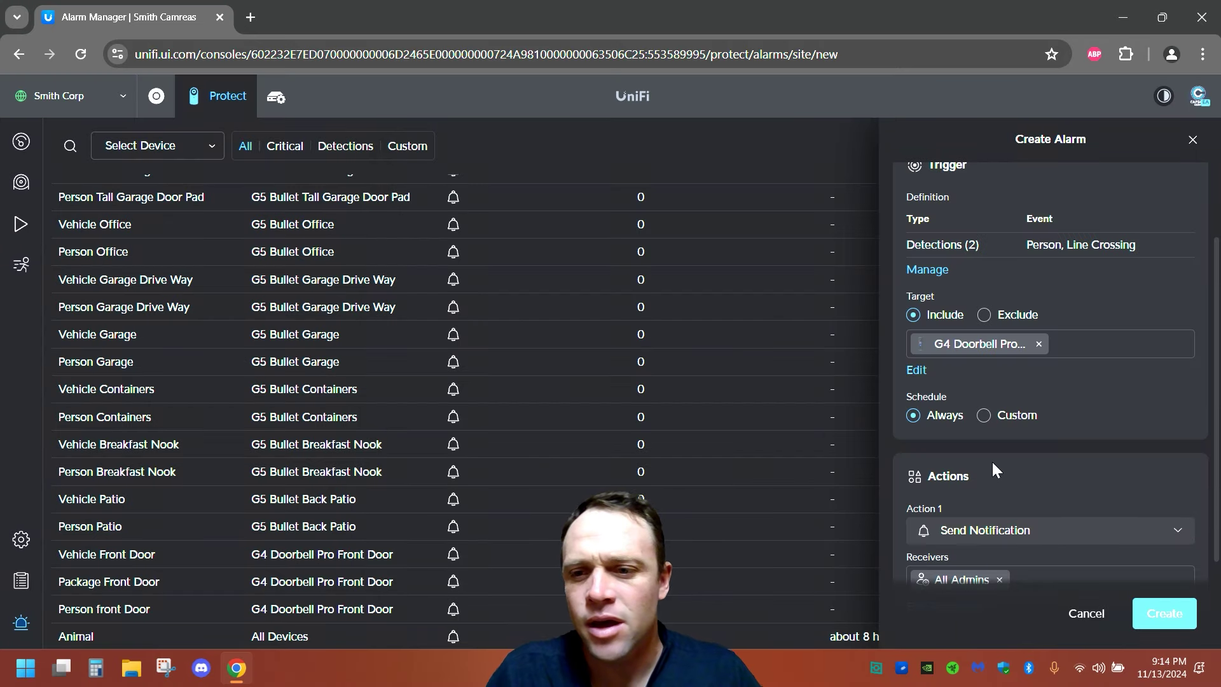
# Set the alarm schedule to Always.
pyautogui.click(987, 417)
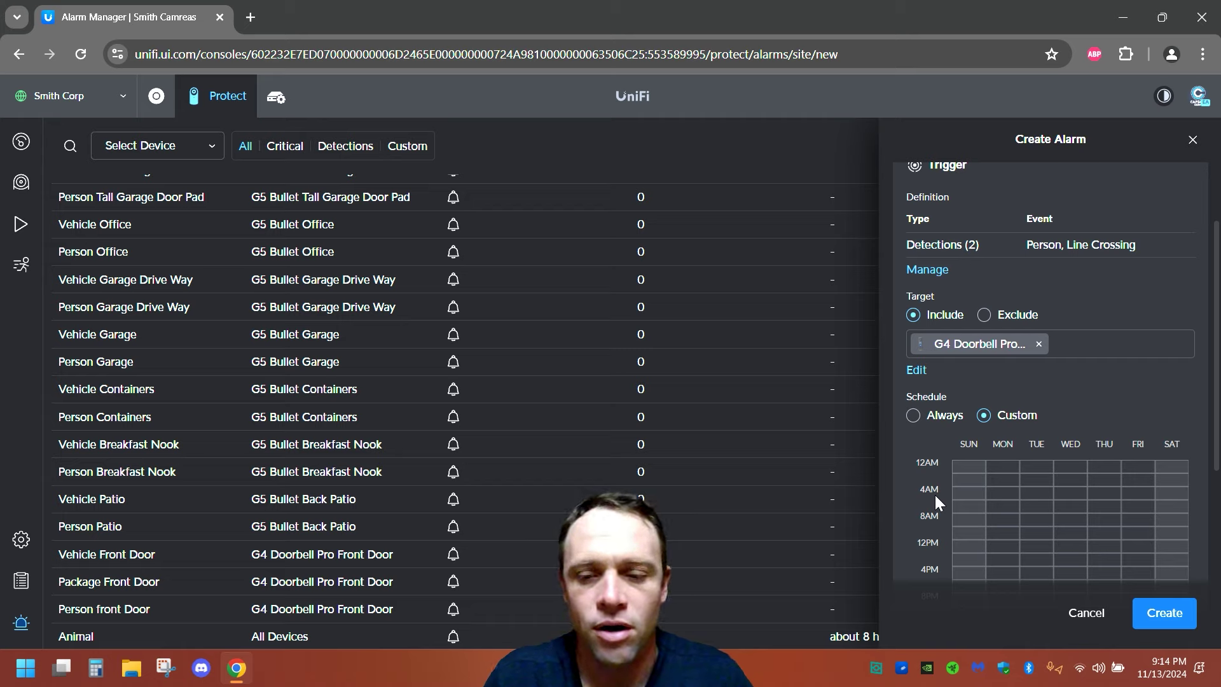
pyautogui.click(914, 415)
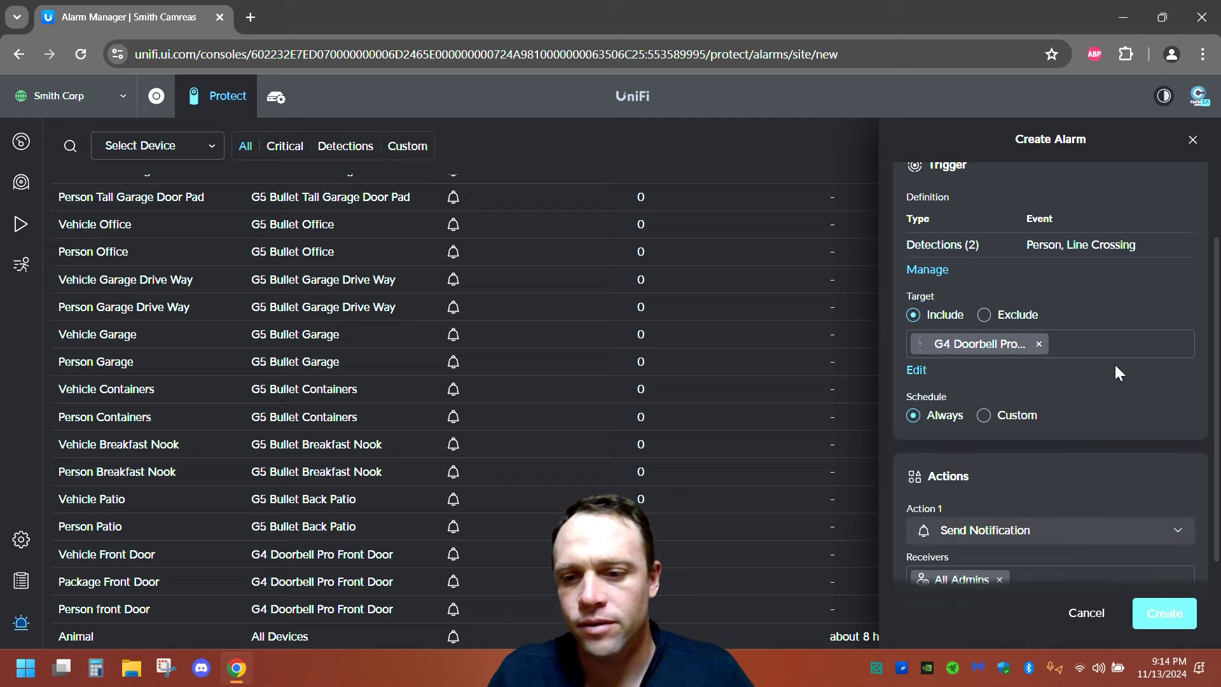
pyautogui.scroll(-2, 1117, 369)
# Keep Send Notification as the action, with All Admins as receivers.
pyautogui.click(1000, 407)
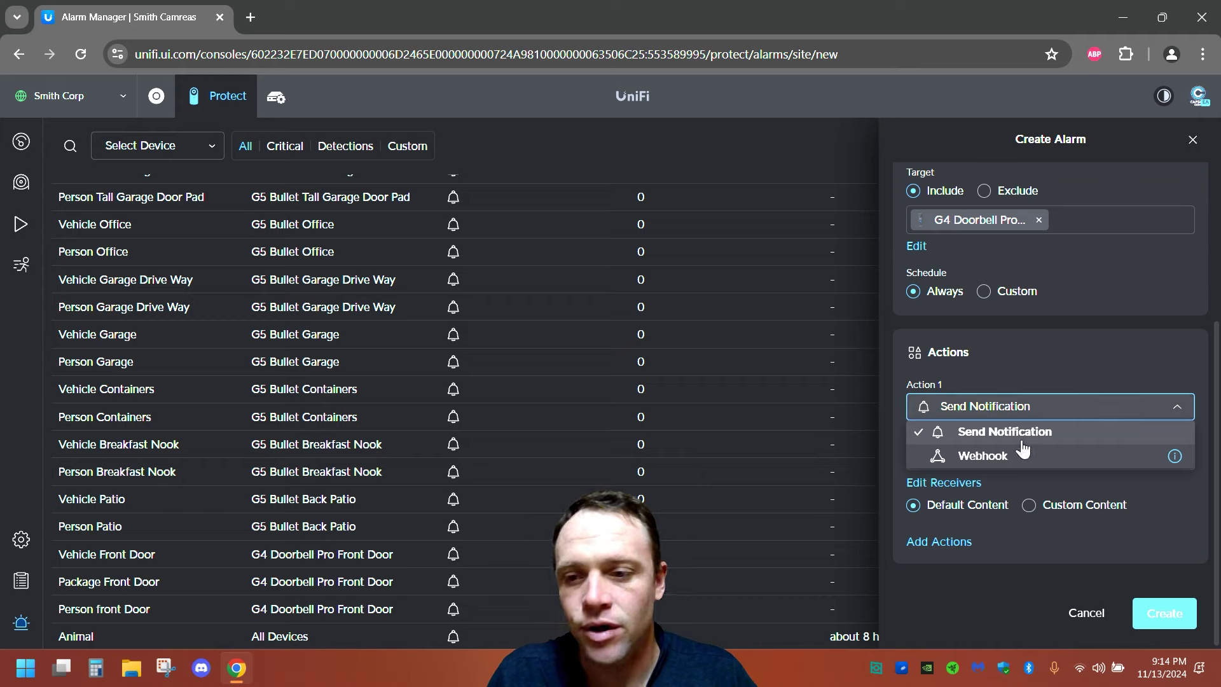
pyautogui.moveTo(1176, 462)
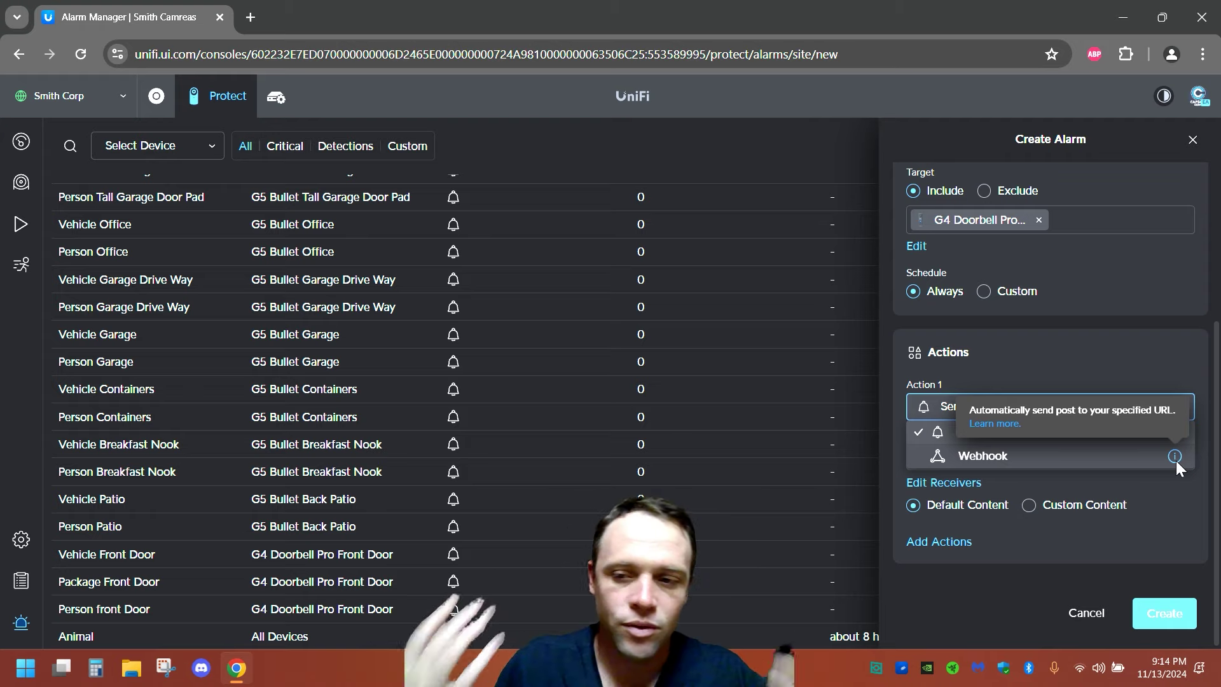
pyautogui.click(1104, 345)
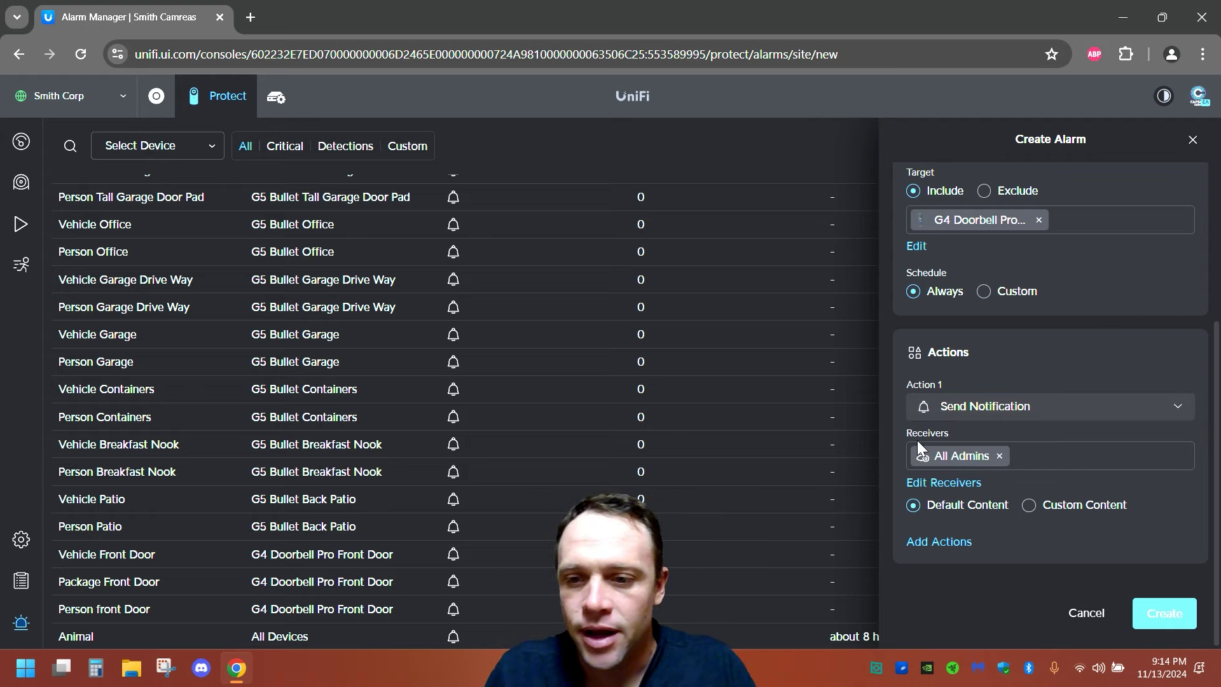
pyautogui.click(937, 456)
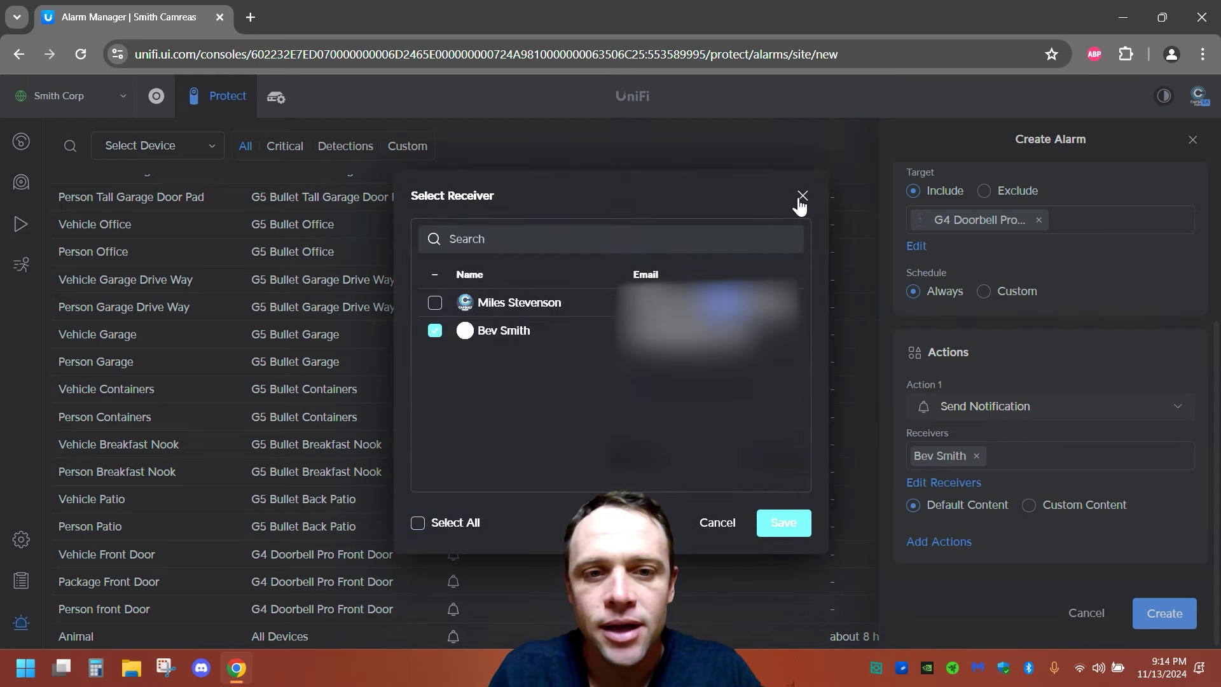
pyautogui.click(433, 306)
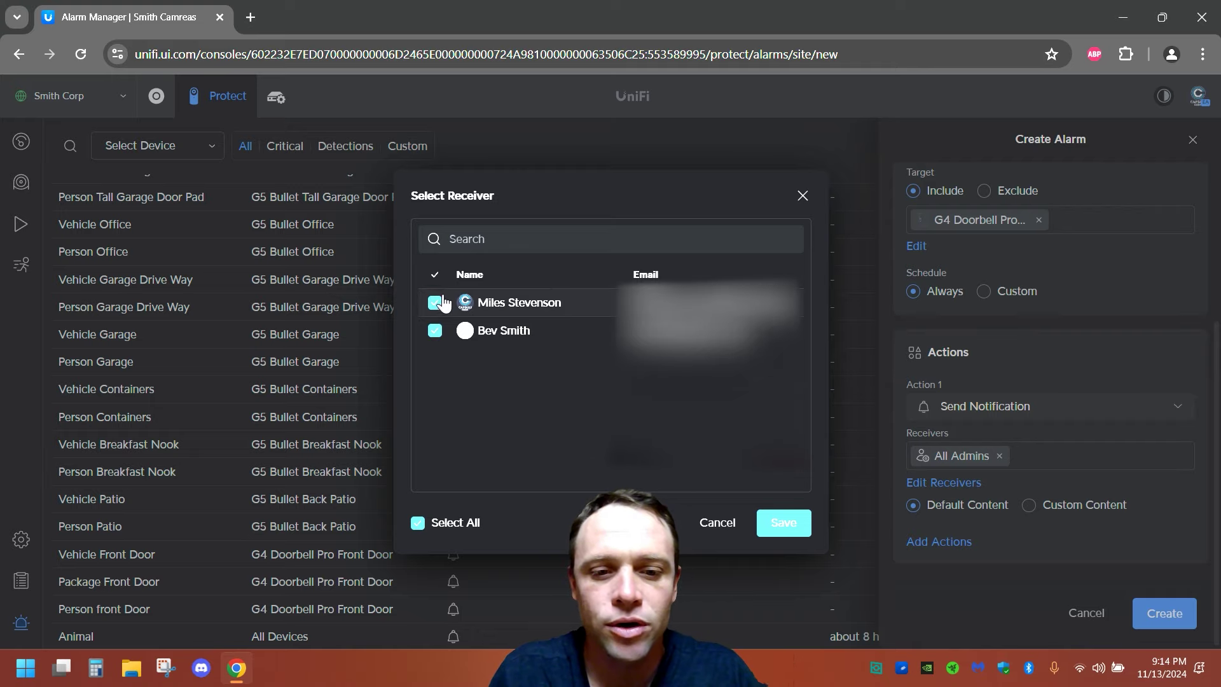
pyautogui.click(802, 194)
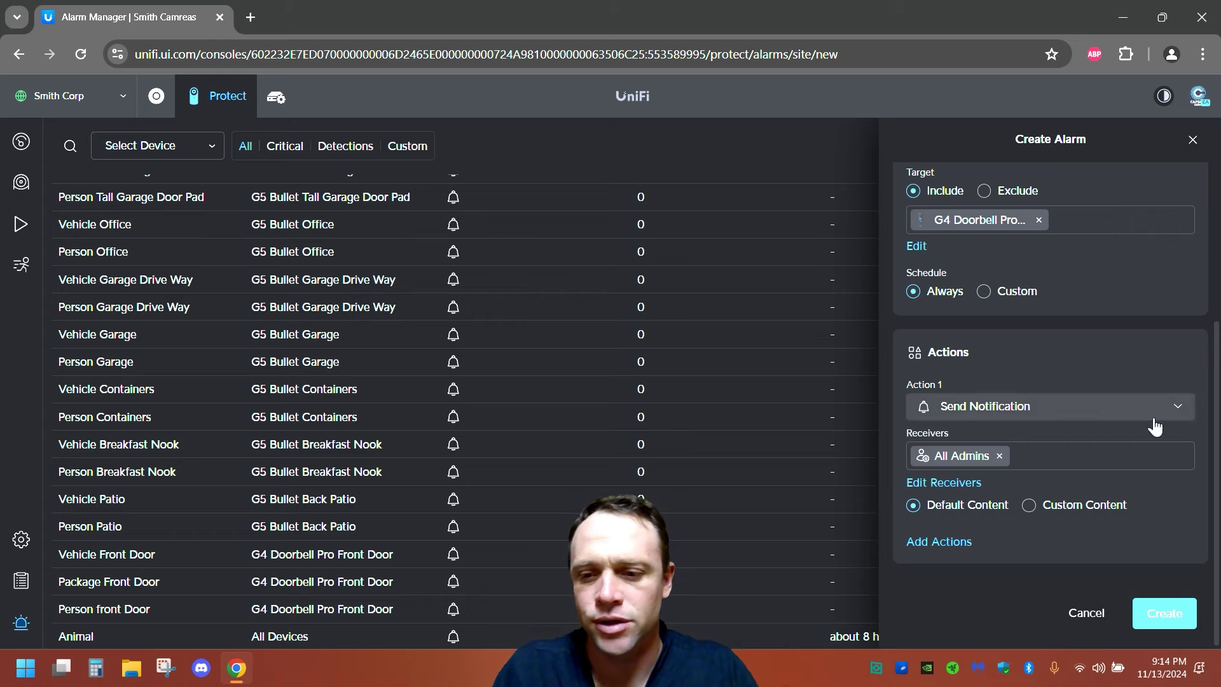
# Use custom notification text 'person front door' and create the alarm.
pyautogui.click(1030, 509)
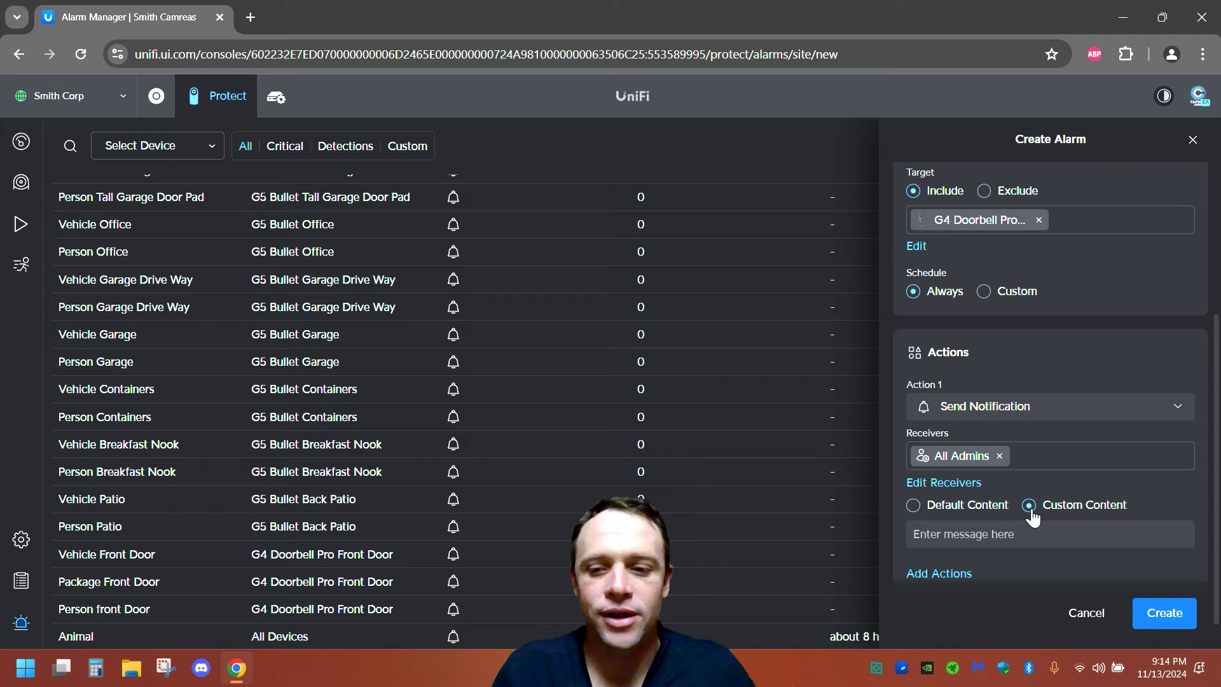
pyautogui.click(993, 533)
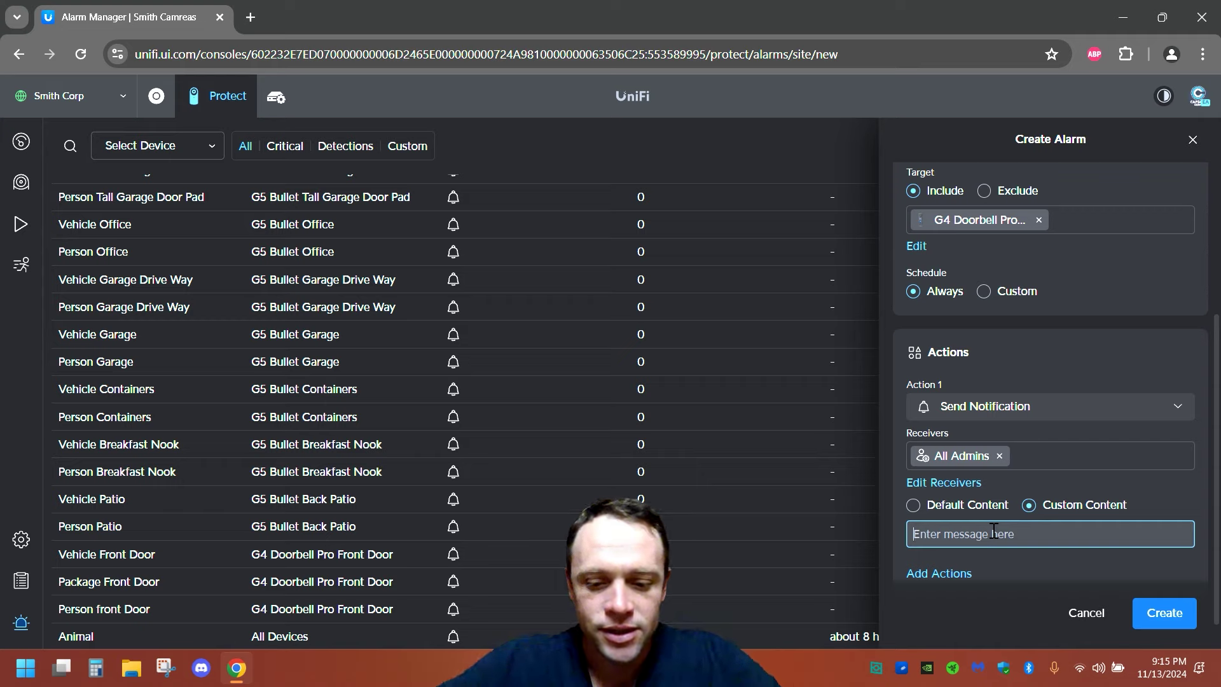
pyautogui.write('person front ')
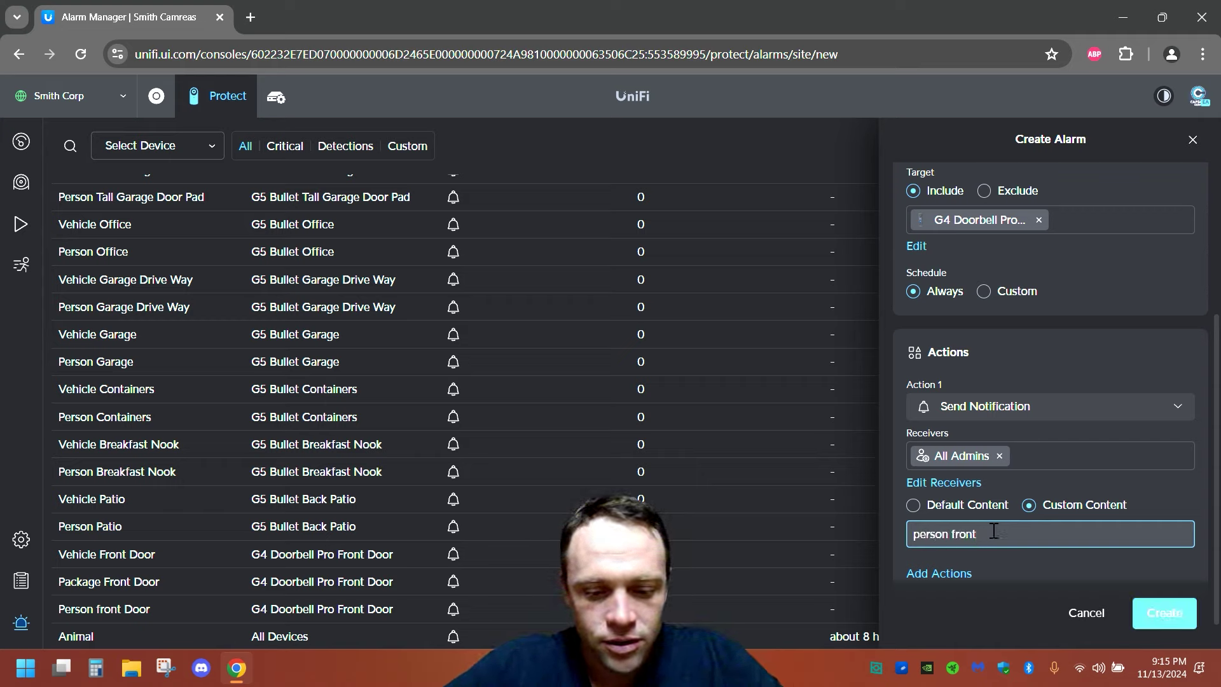
pyautogui.write('door')
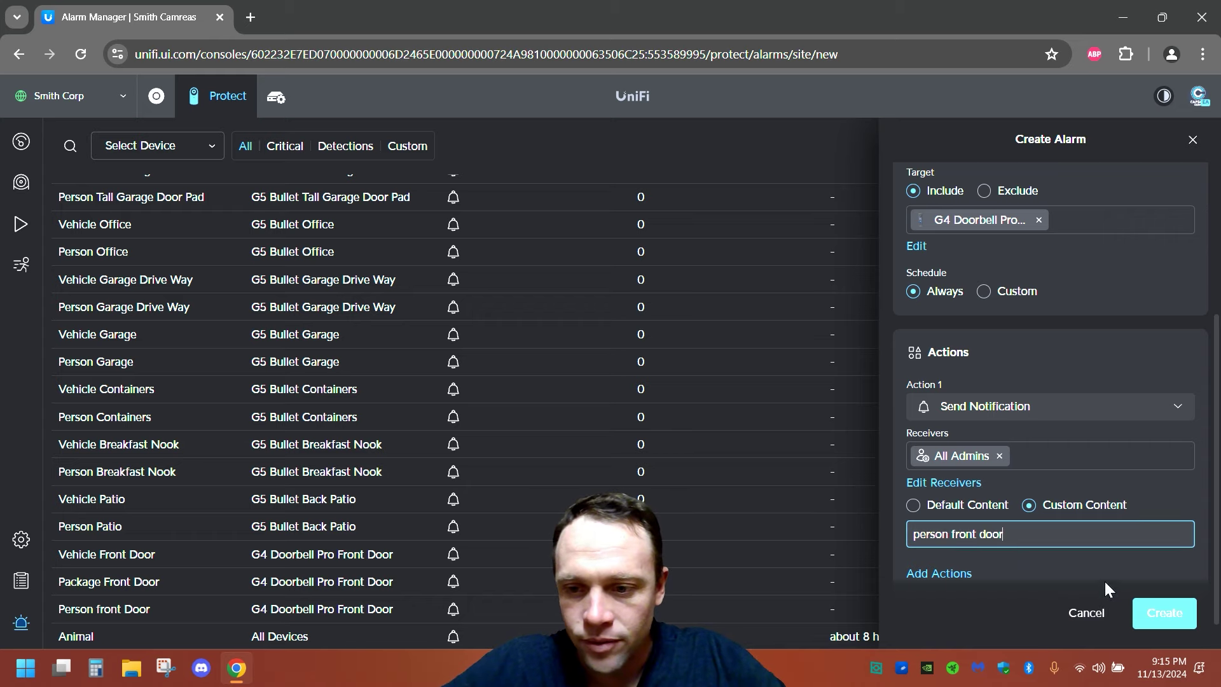
pyautogui.click(1173, 629)
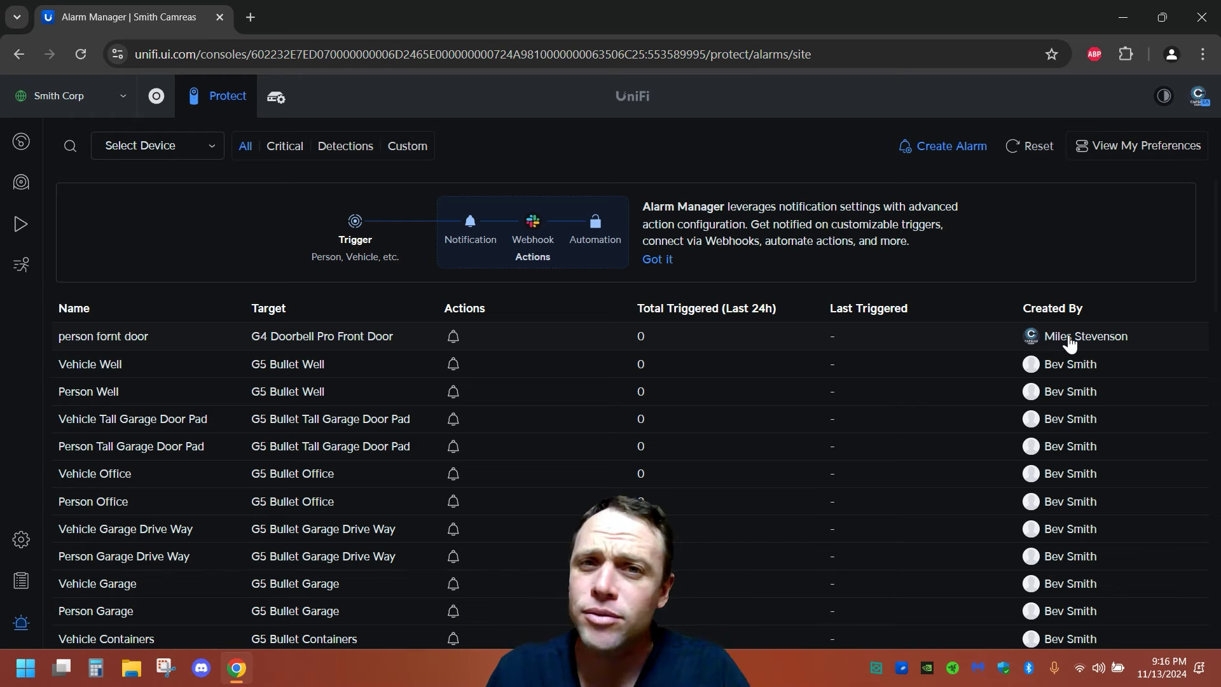
# Switch Alarm Manager to View My Preferences.
pyautogui.click(1161, 147)
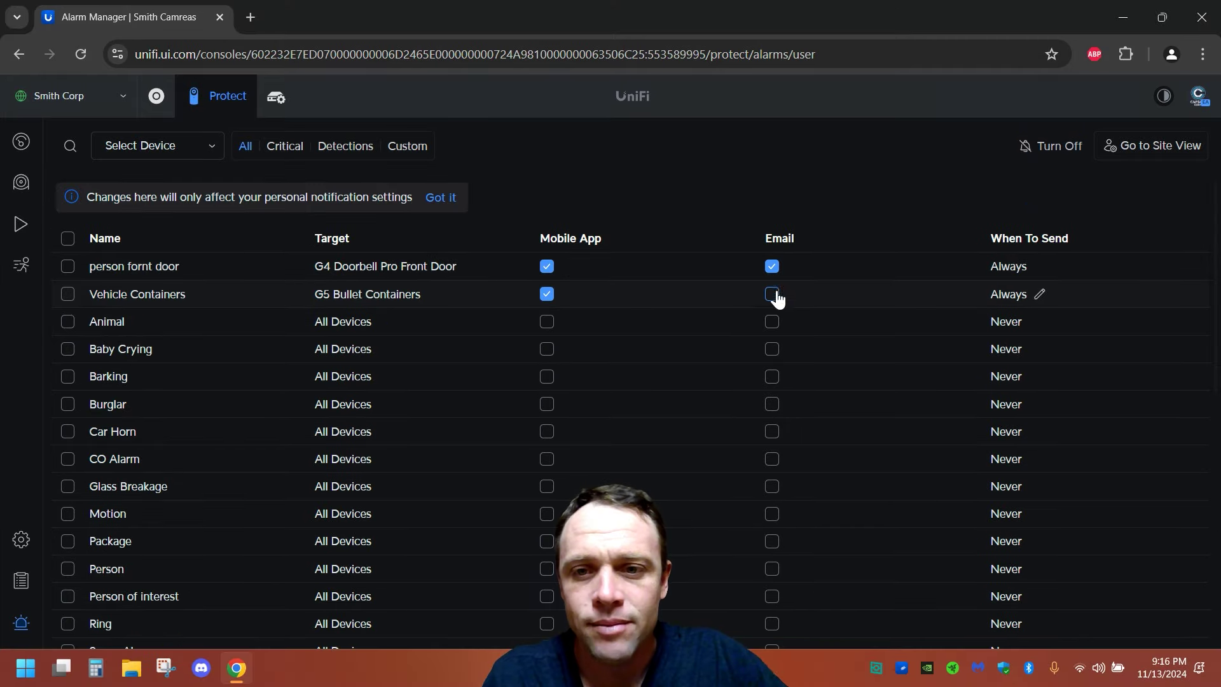
pyautogui.click(772, 267)
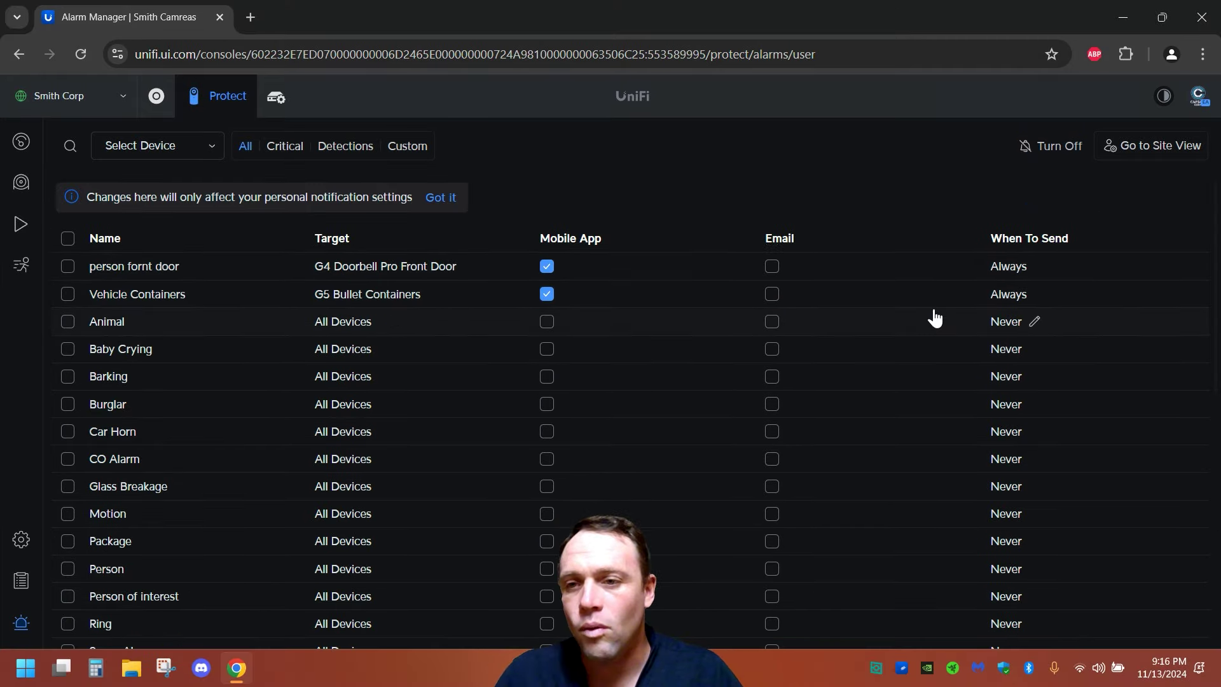
pyautogui.doubleClick(1016, 267)
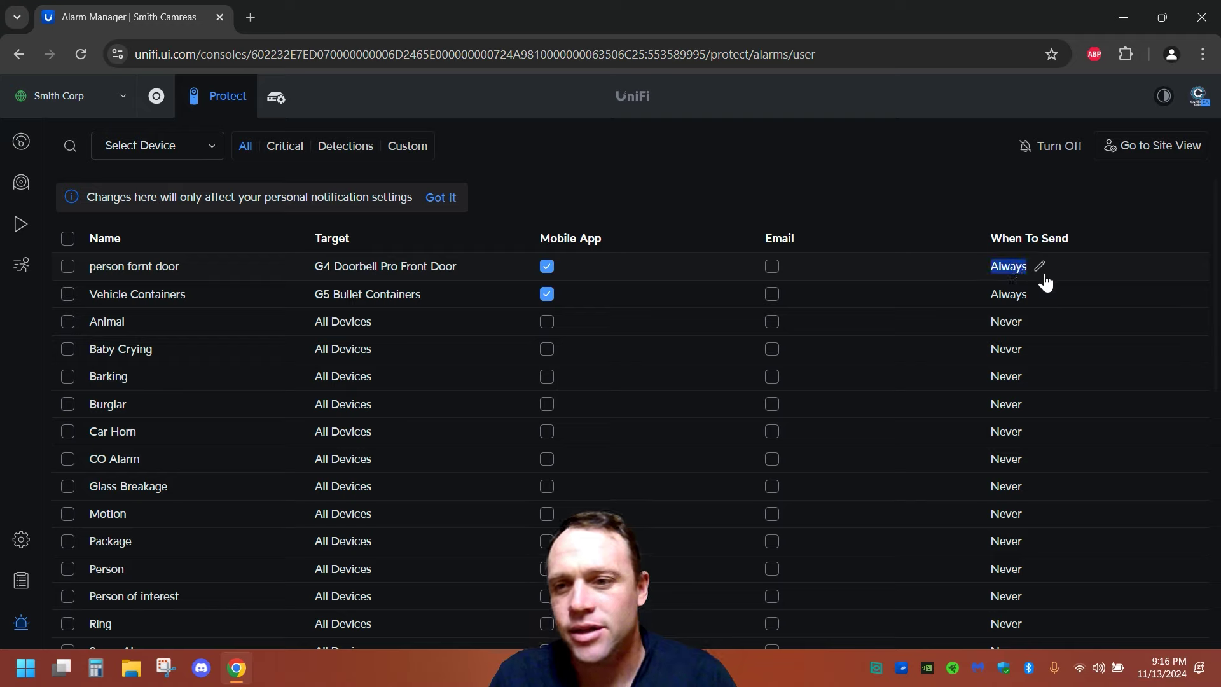
pyautogui.click(1085, 210)
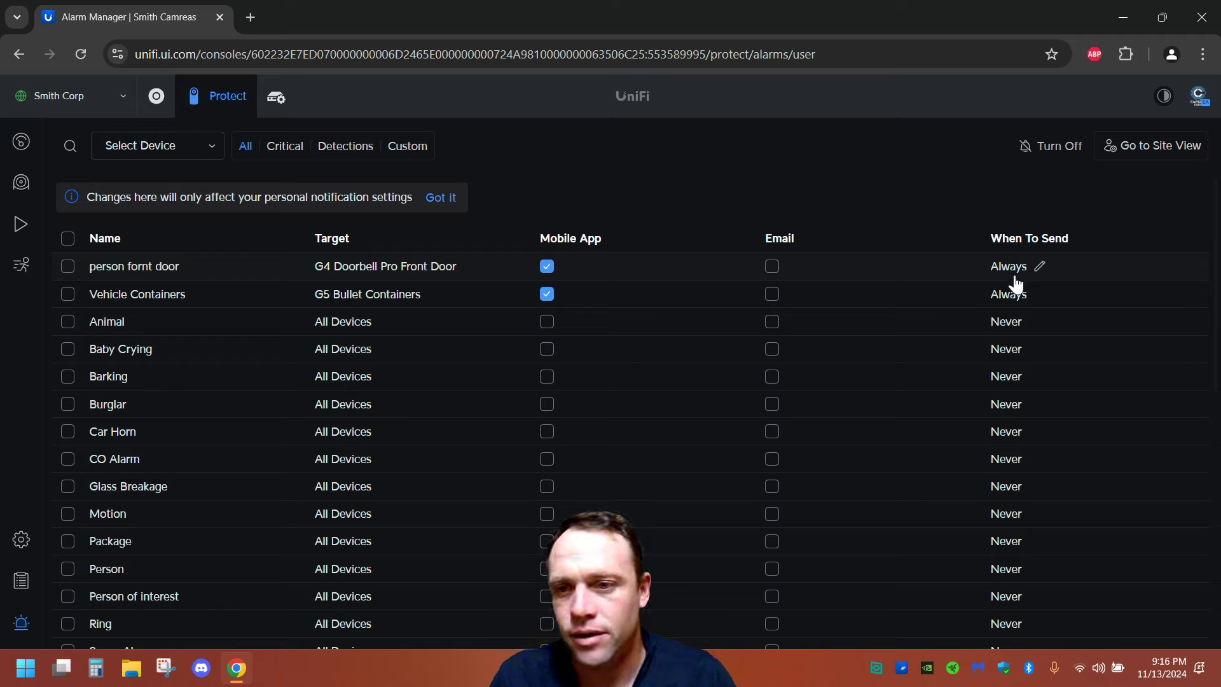
pyautogui.click(1037, 268)
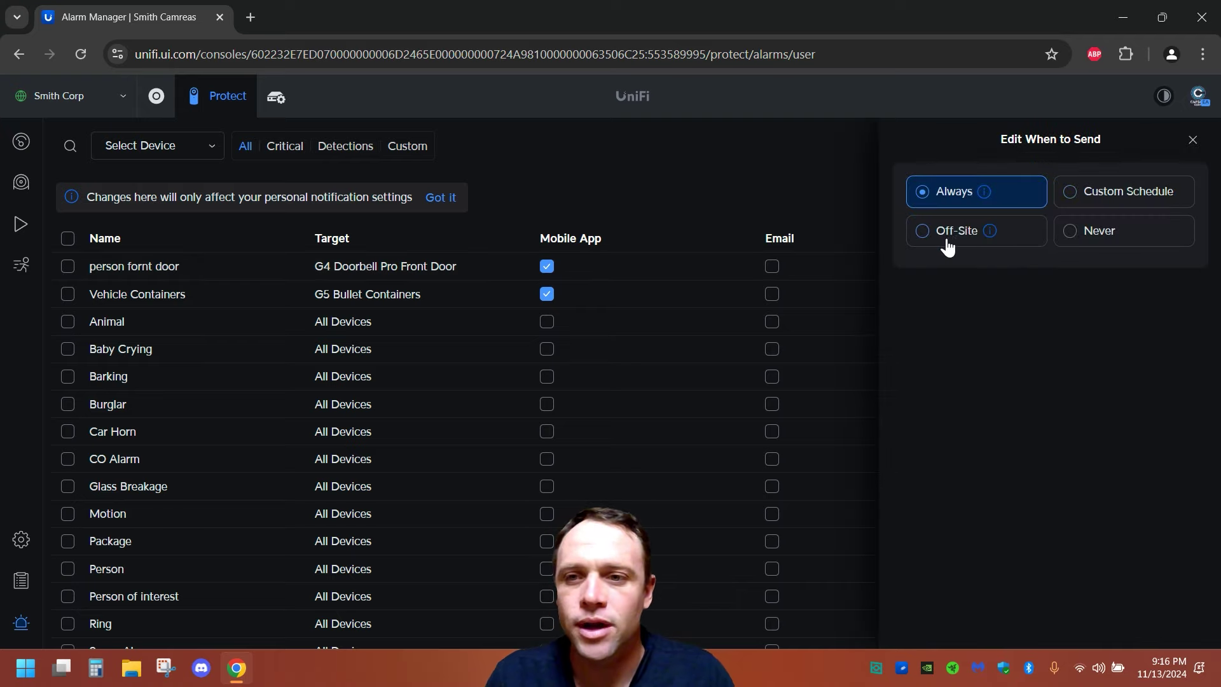
pyautogui.click(1192, 139)
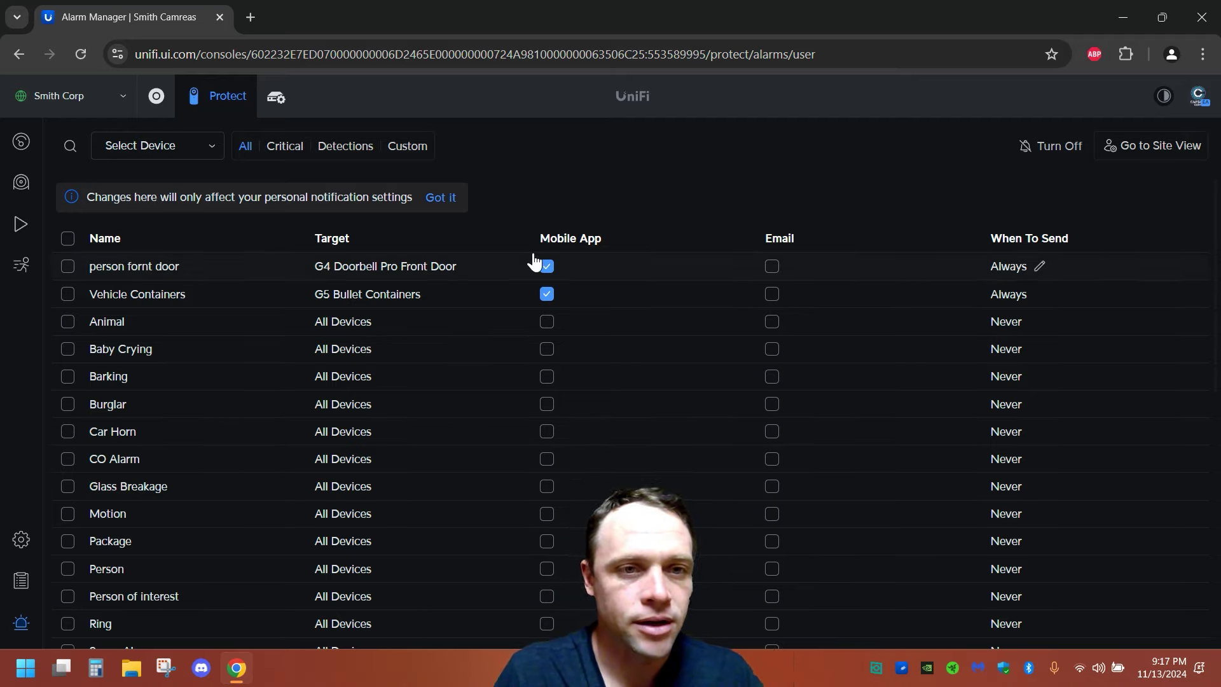
# Go back to Site View and remove the 'person fornt door' alarm.
pyautogui.click(1175, 148)
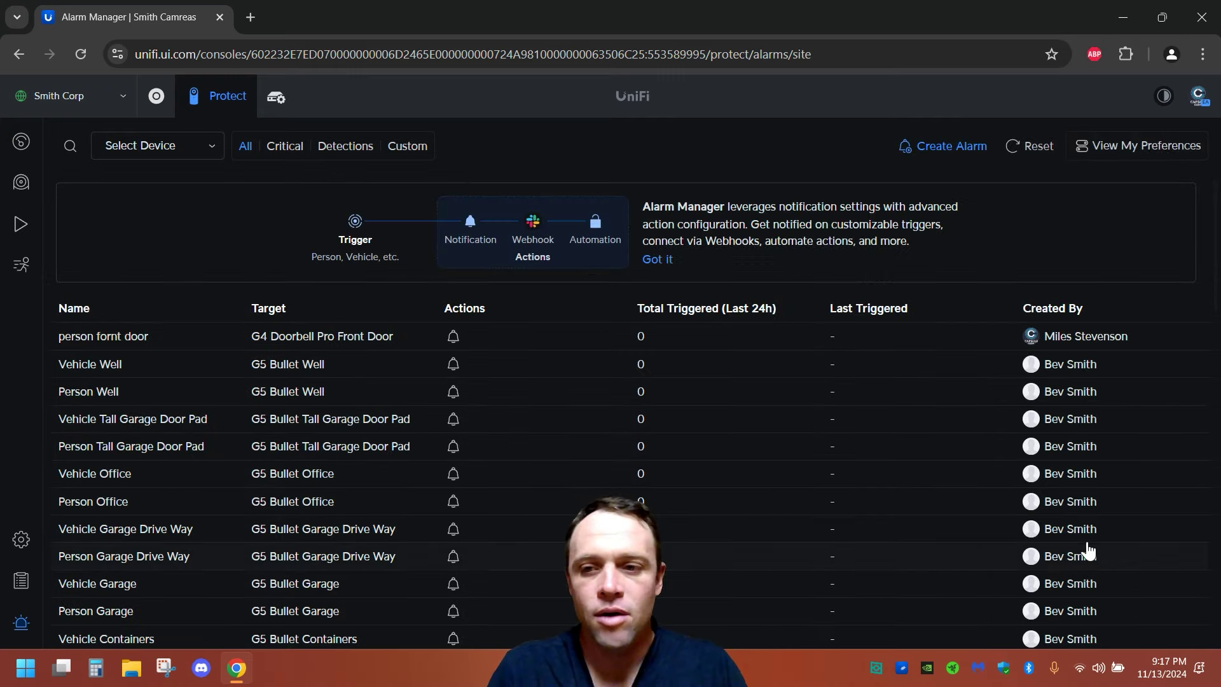
pyautogui.click(1093, 335)
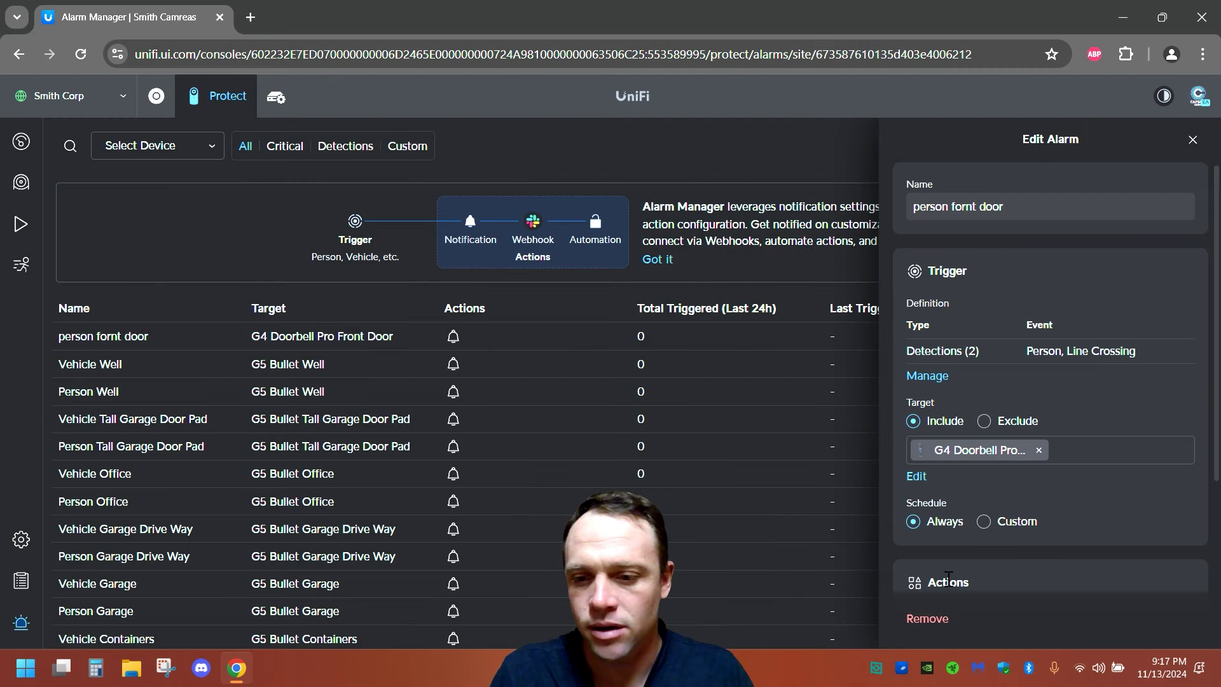
pyautogui.click(927, 618)
pyautogui.click(1046, 568)
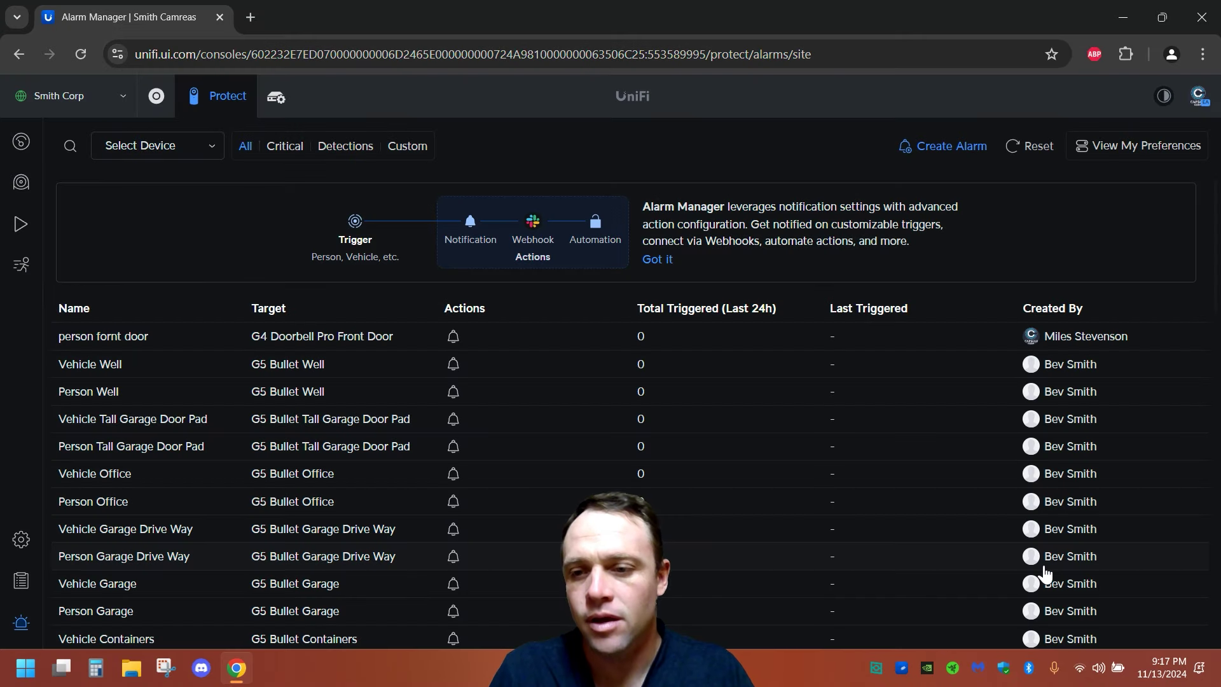